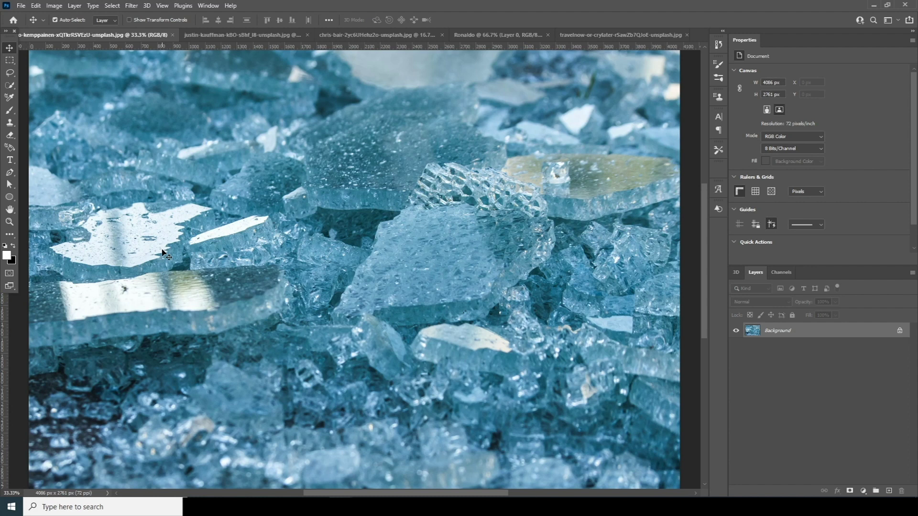
# - Create a new 8 x 10 inch portrait document at 300 pixels/inch, in RGB Color with a white background
pyautogui.hotkey('ctrl', 'n')
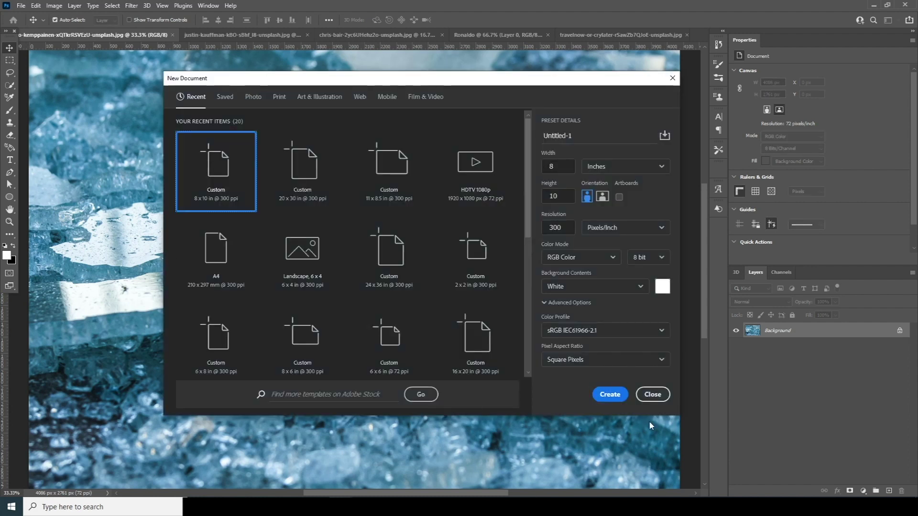
pyautogui.click(652, 394)
pyautogui.click(21, 5)
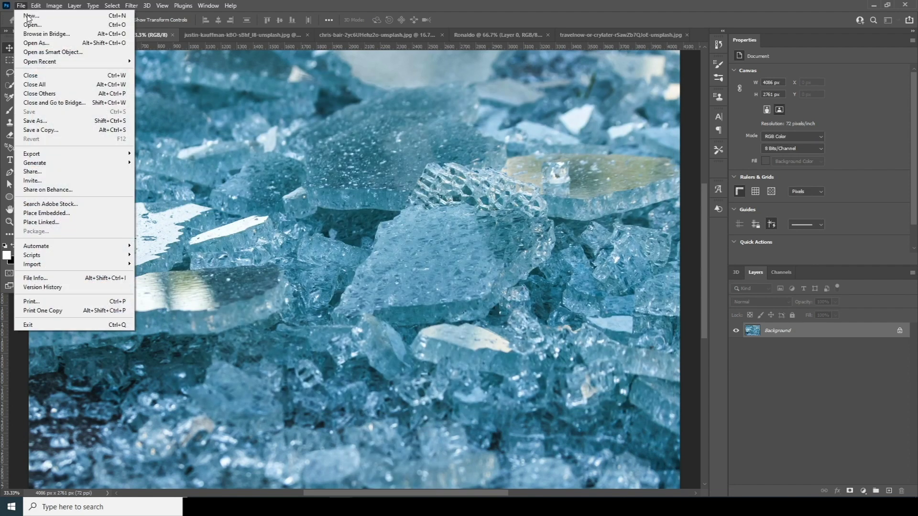
pyautogui.click(36, 17)
pyautogui.moveTo(300, 79); pyautogui.dragTo(225, 77)
pyautogui.click(479, 168)
pyautogui.click(470, 195)
pyautogui.click(495, 226)
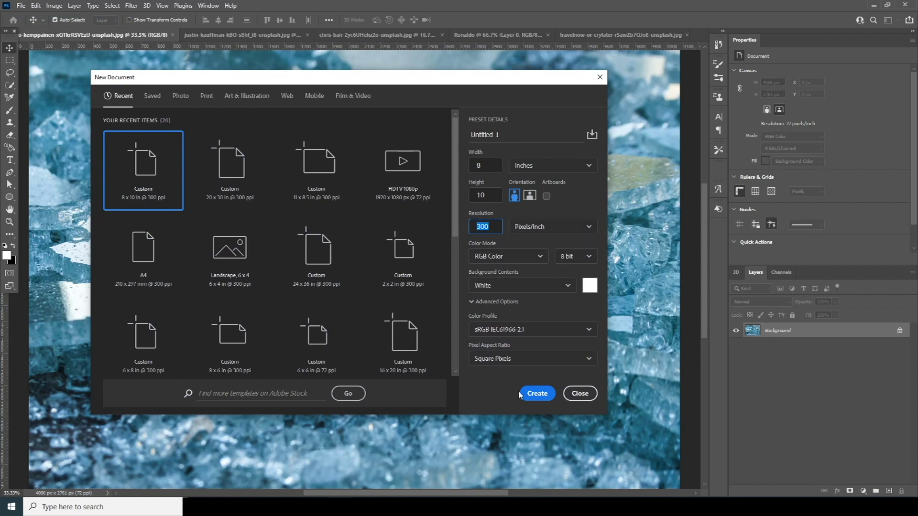
pyautogui.click(536, 393)
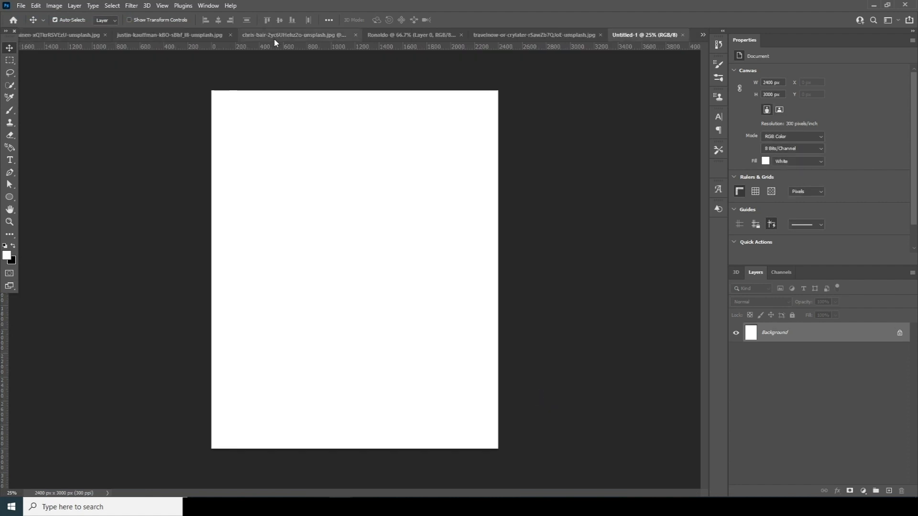
# - Copy the photo of the round lattice skylight from its open document into Untitled-1 as a new layer
pyautogui.click(335, 34)
pyautogui.click(143, 35)
pyautogui.click(91, 36)
pyautogui.click(557, 35)
pyautogui.moveTo(416, 163); pyautogui.dragTo(375, 247)
# - Scale the skylight layer to about 84% and place its round opening centrally in the upper part of the page
pyautogui.hotkey('ctrl', 't')
pyautogui.moveTo(425, 354); pyautogui.dragTo(432, 346)
pyautogui.moveTo(686, 439); pyautogui.dragTo(633, 404)
pyautogui.moveTo(408, 330); pyautogui.dragTo(401, 324)
pyautogui.press('Return')
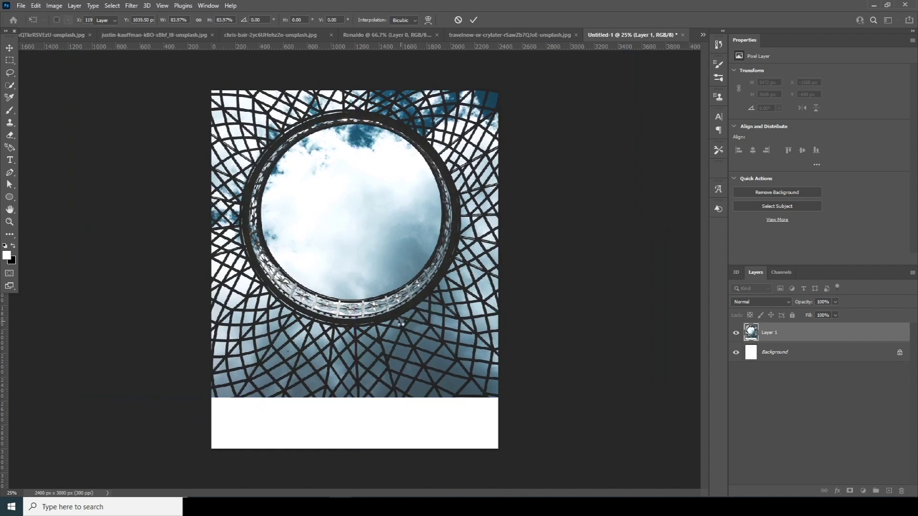
# - Try fading out the lower part of the skylight photo with a soft 1600 px Eraser, and undo the stroke
pyautogui.click(851, 492)
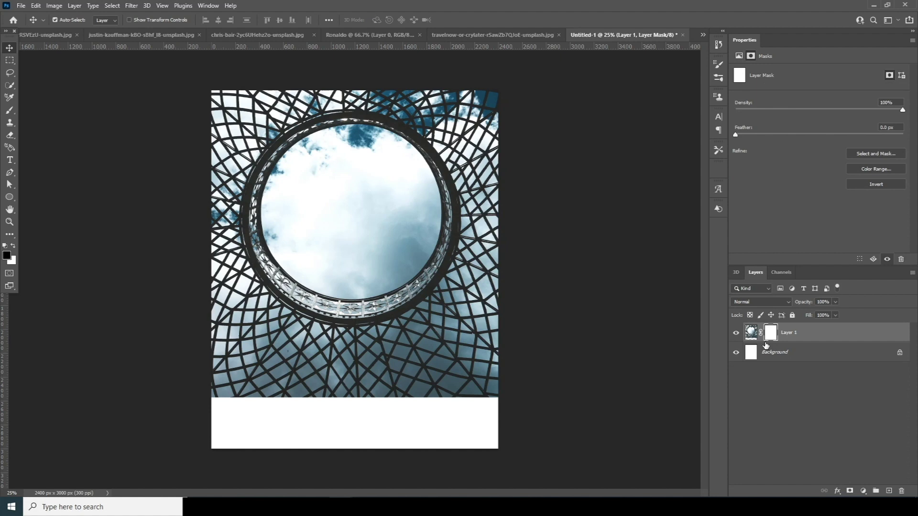
pyautogui.hotkey('ctrl', 'z')
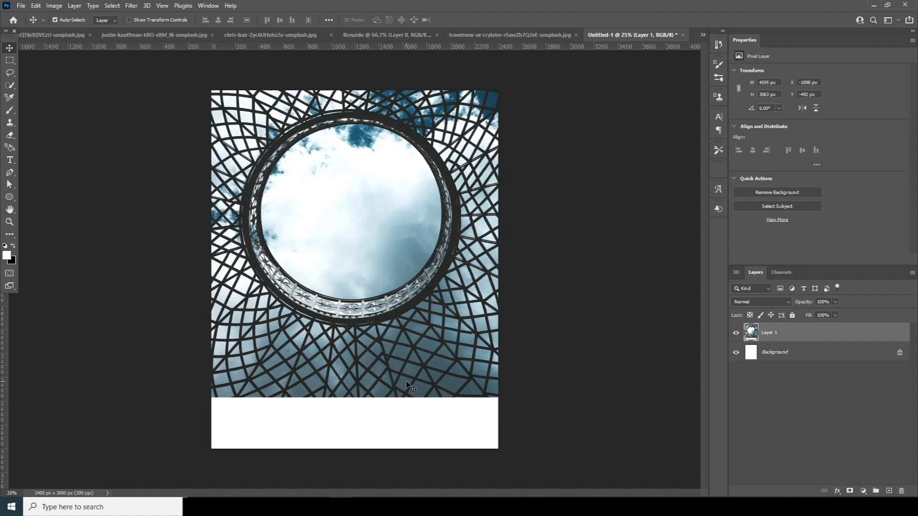
pyautogui.click(10, 135)
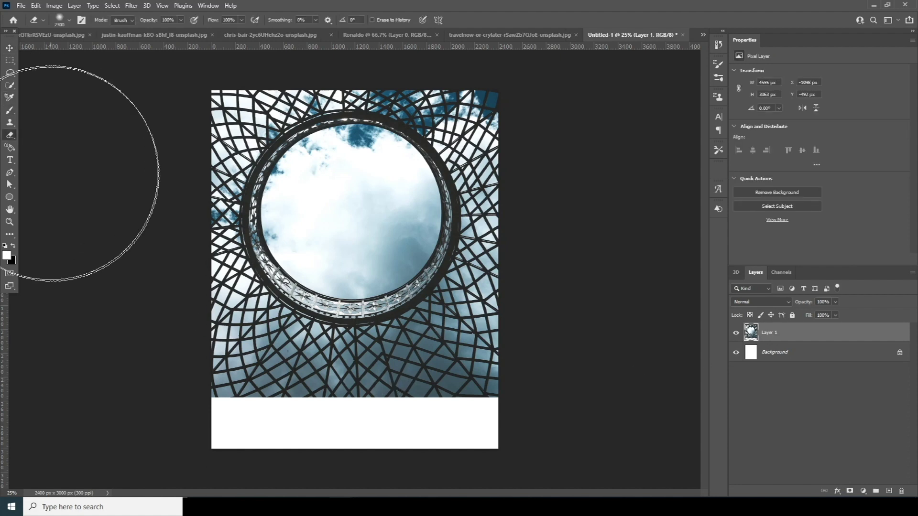
pyautogui.press('[')
pyautogui.press('[')
pyautogui.press('[')
pyautogui.press('[')
pyautogui.press('[')
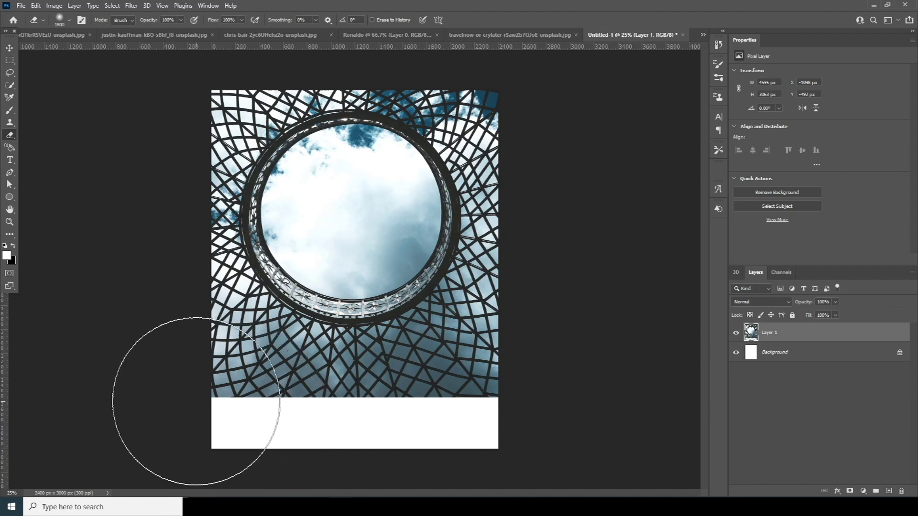
pyautogui.moveTo(199, 389)
pyautogui.mouseDown()
pyautogui.moveTo(484, 406)
pyautogui.moveTo(462, 427)
pyautogui.moveTo(174, 389)
pyautogui.moveTo(676, 439)
pyautogui.mouseUp()
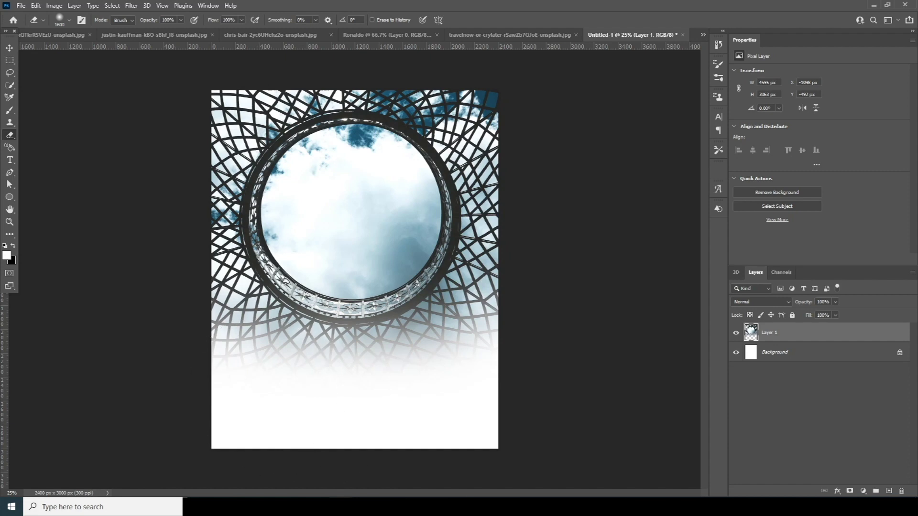
pyautogui.hotkey('ctrl', 'z')
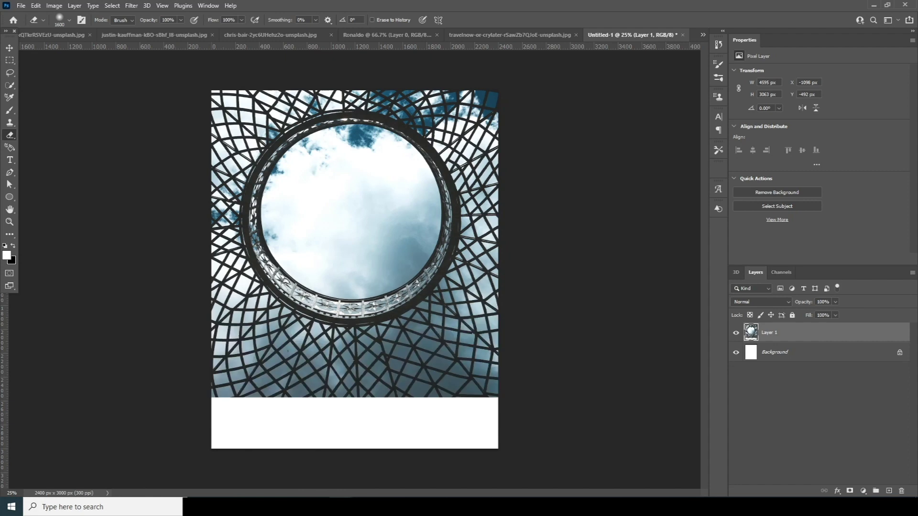
# - Add a layer mask to Layer 1 and hide the photo's lower part with a soft black 1900 px brush
pyautogui.click(850, 491)
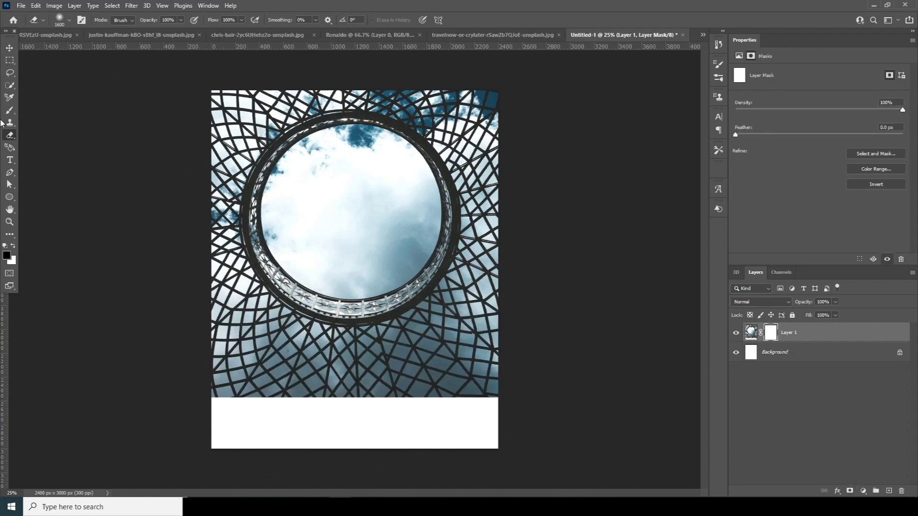
pyautogui.click(7, 256)
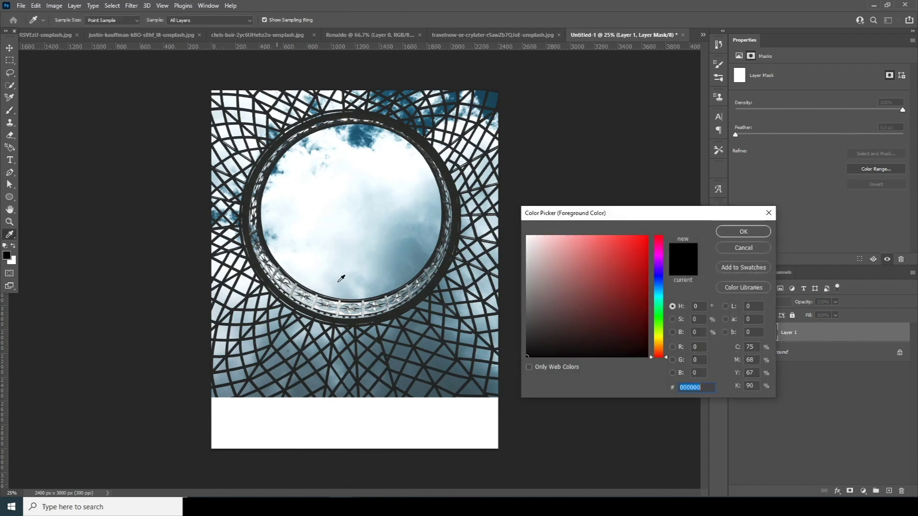
pyautogui.click(742, 232)
pyautogui.press('b')
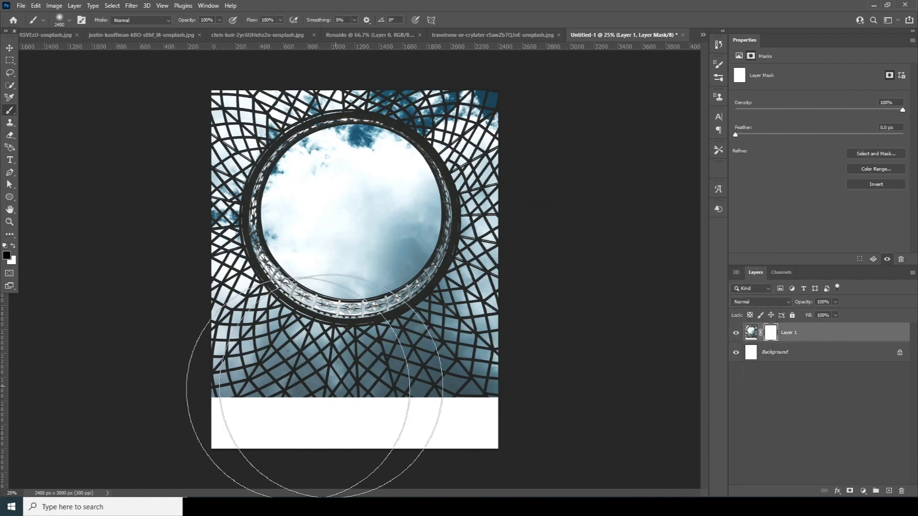
pyautogui.press('[')
pyautogui.press('[')
pyautogui.moveTo(154, 400)
pyautogui.mouseDown()
pyautogui.moveTo(217, 426)
pyautogui.moveTo(335, 448)
pyautogui.moveTo(502, 425)
pyautogui.moveTo(553, 365)
pyautogui.moveTo(522, 419)
pyautogui.moveTo(367, 463)
pyautogui.moveTo(175, 442)
pyautogui.moveTo(205, 451)
pyautogui.moveTo(472, 455)
pyautogui.moveTo(560, 401)
pyautogui.moveTo(517, 437)
pyautogui.moveTo(288, 469)
pyautogui.moveTo(144, 434)
pyautogui.mouseUp()
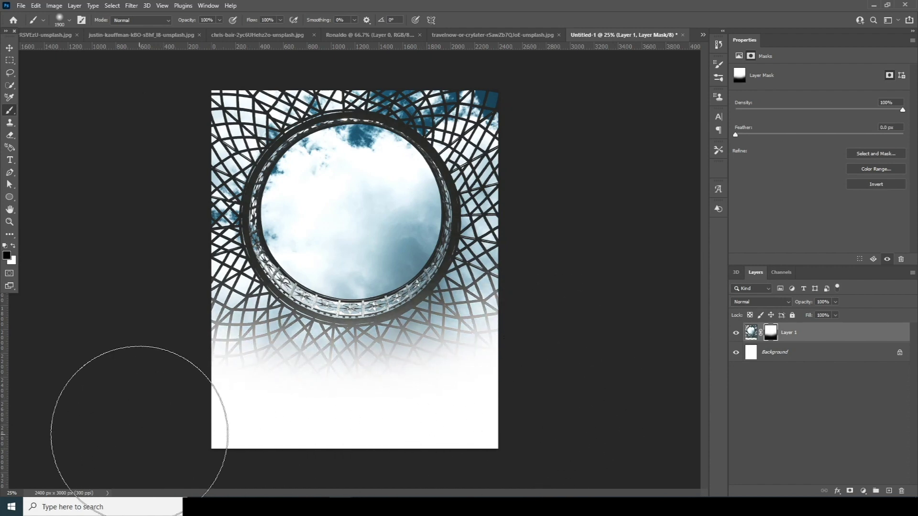
# - Paint white over Layer 1's mask to bring back the hidden lower part of the photo
pyautogui.click(14, 246)
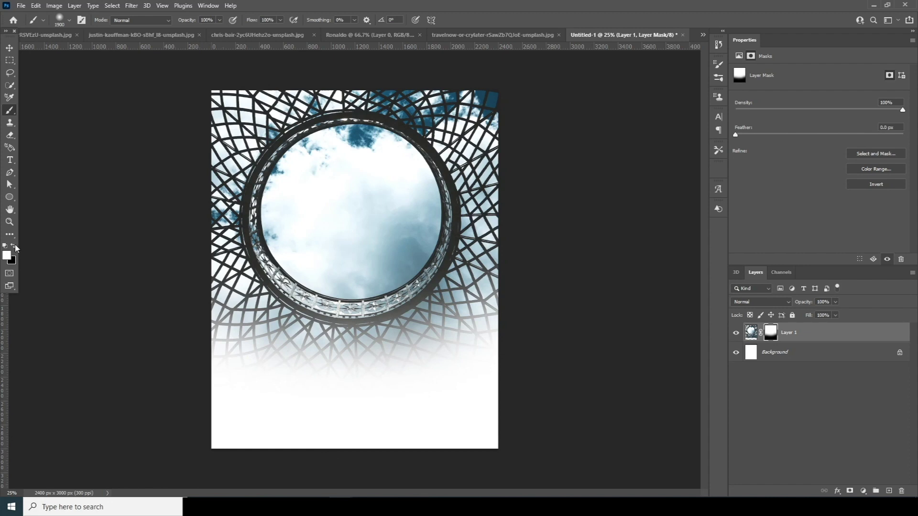
pyautogui.moveTo(132, 389)
pyautogui.mouseDown()
pyautogui.moveTo(425, 427)
pyautogui.moveTo(563, 340)
pyautogui.moveTo(522, 329)
pyautogui.moveTo(280, 409)
pyautogui.moveTo(107, 324)
pyautogui.moveTo(329, 398)
pyautogui.moveTo(571, 329)
pyautogui.moveTo(578, 297)
pyautogui.mouseUp()
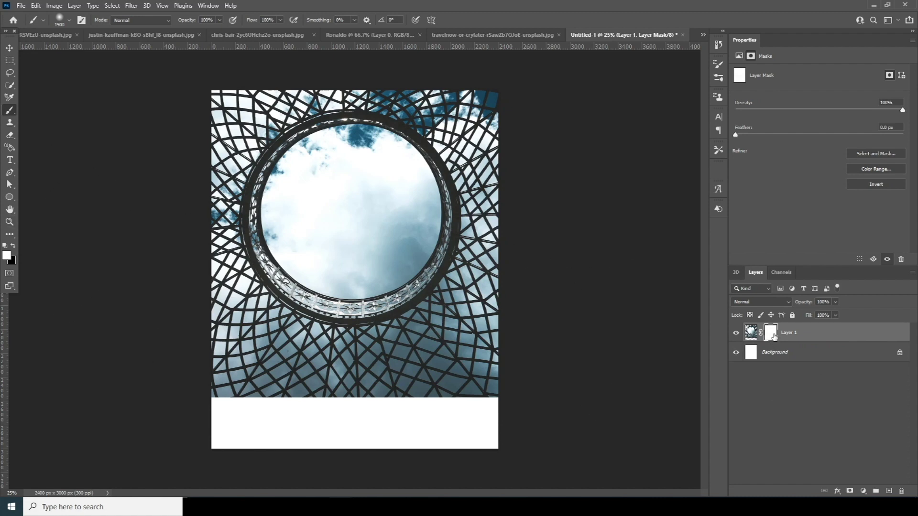
# - Paint black on Layer 1's mask to fade the skylight photo along its lower part and both side edges
pyautogui.click(13, 245)
pyautogui.moveTo(156, 383)
pyautogui.mouseDown()
pyautogui.moveTo(198, 418)
pyautogui.moveTo(258, 434)
pyautogui.moveTo(439, 444)
pyautogui.moveTo(546, 374)
pyautogui.moveTo(478, 430)
pyautogui.moveTo(322, 448)
pyautogui.moveTo(237, 434)
pyautogui.moveTo(533, 412)
pyautogui.moveTo(574, 315)
pyautogui.moveTo(571, 325)
pyautogui.moveTo(568, 75)
pyautogui.moveTo(576, 312)
pyautogui.mouseUp()
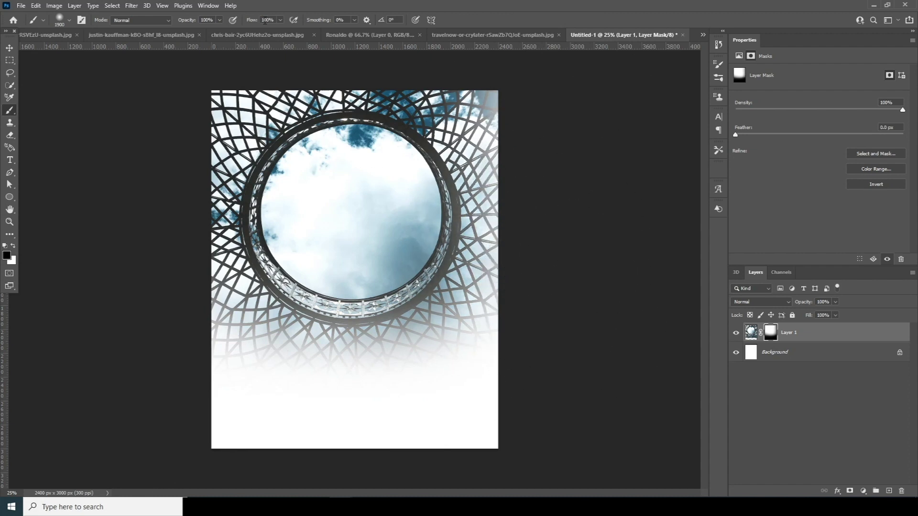
pyautogui.moveTo(131, 113)
pyautogui.mouseDown()
pyautogui.moveTo(124, 173)
pyautogui.moveTo(129, 268)
pyautogui.moveTo(128, 161)
pyautogui.mouseUp()
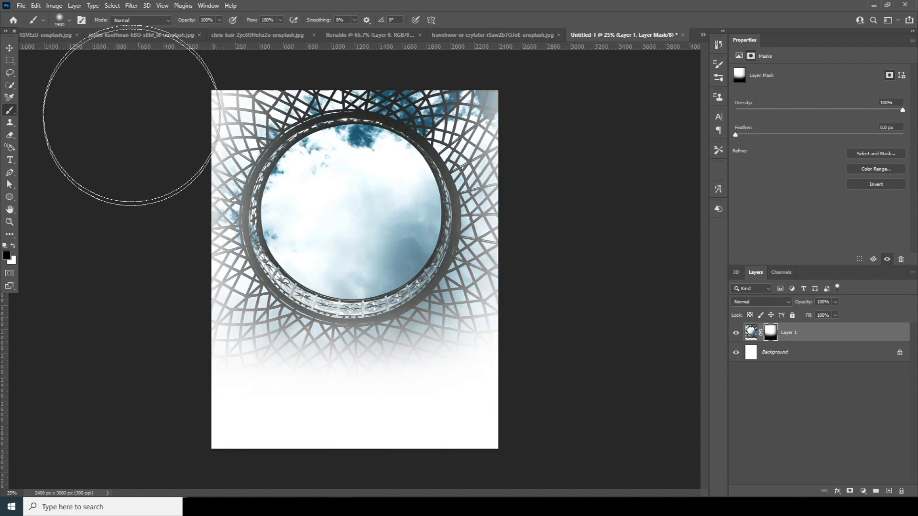
# - Reduce the brush to 1300 px and fade the skylight photo along its upper and outer edges on the mask
pyautogui.press('[')
pyautogui.press('[')
pyautogui.press('[')
pyautogui.press('[')
pyautogui.press('[')
pyautogui.press('[')
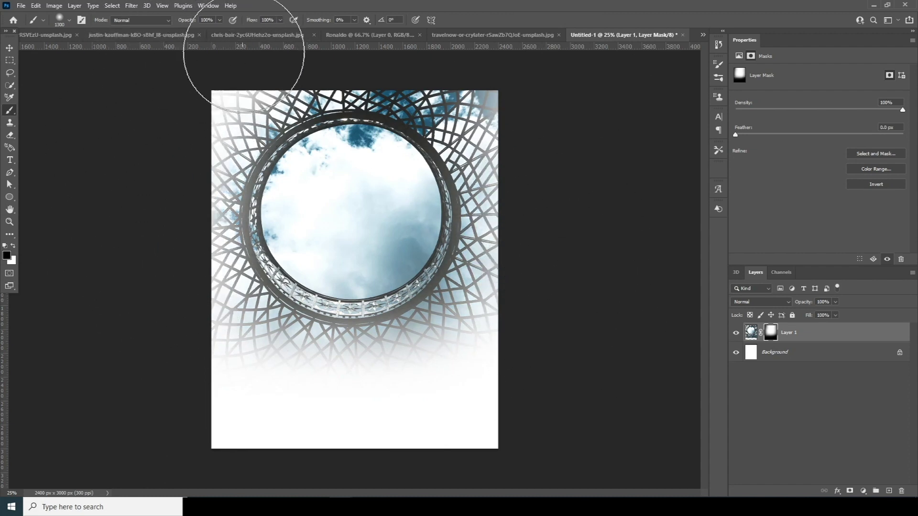
pyautogui.moveTo(472, 51)
pyautogui.mouseDown()
pyautogui.moveTo(516, 90)
pyautogui.moveTo(531, 207)
pyautogui.moveTo(541, 324)
pyautogui.moveTo(507, 449)
pyautogui.mouseUp()
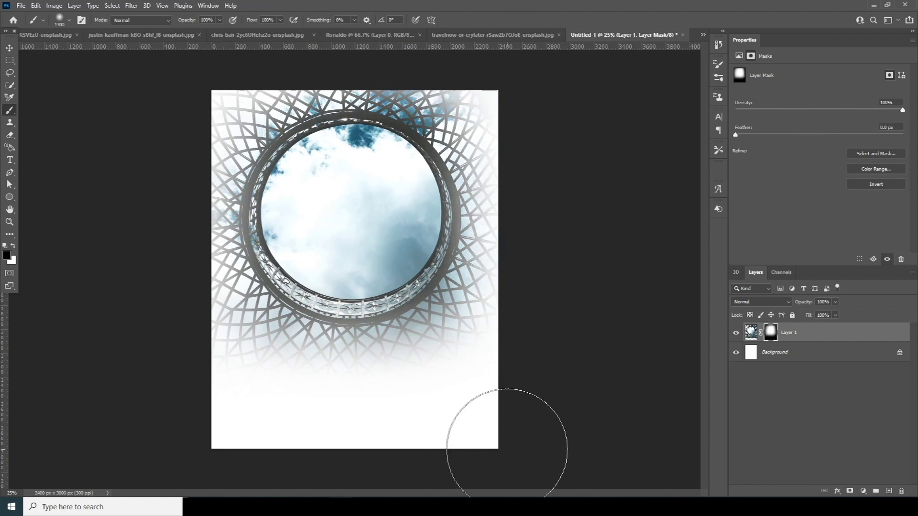
# - Switch the brush colour to white and enlarge the brush to 1700 px
pyautogui.click(13, 245)
pyautogui.press(']')
pyautogui.press(']')
pyautogui.press(']')
pyautogui.press(']')
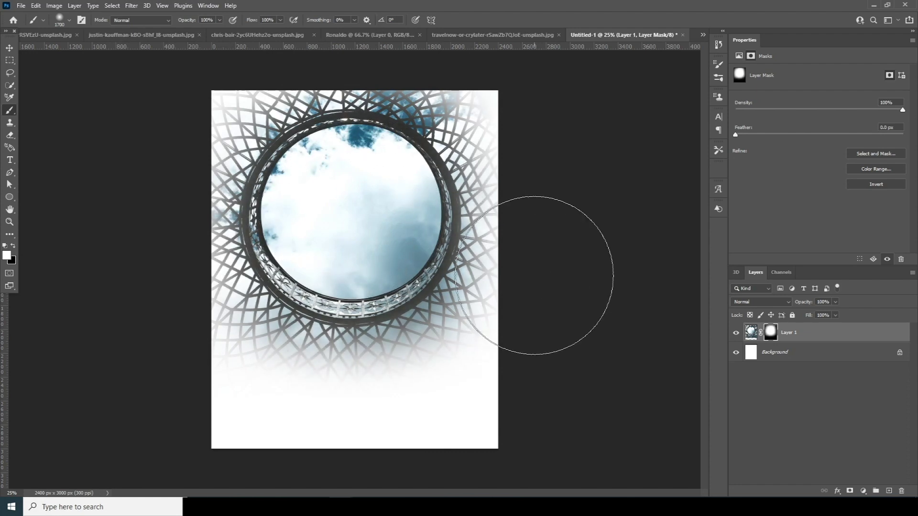
# - Add a Solid Color fill layer in dark grey 292929 directly above the Background layer
pyautogui.click(772, 356)
pyautogui.click(865, 494)
pyautogui.click(856, 326)
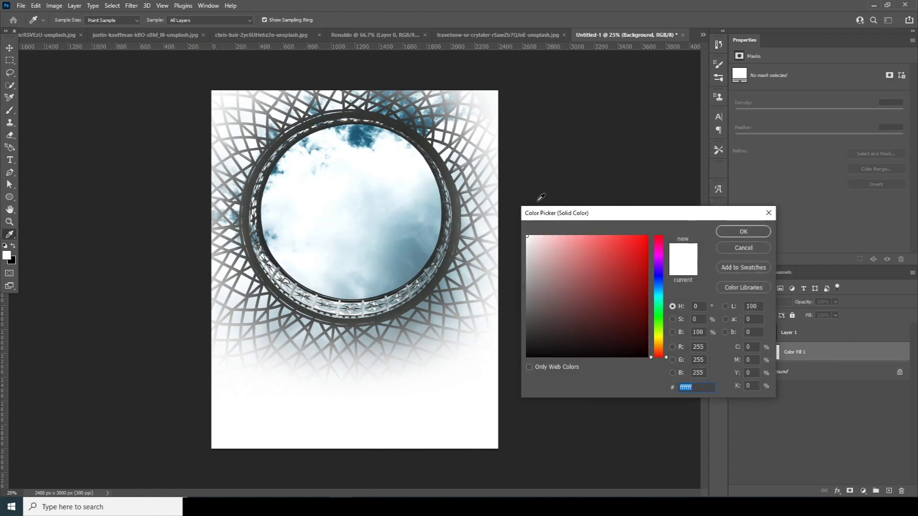
pyautogui.moveTo(562, 213); pyautogui.dragTo(539, 135)
pyautogui.moveTo(509, 252); pyautogui.dragTo(504, 256)
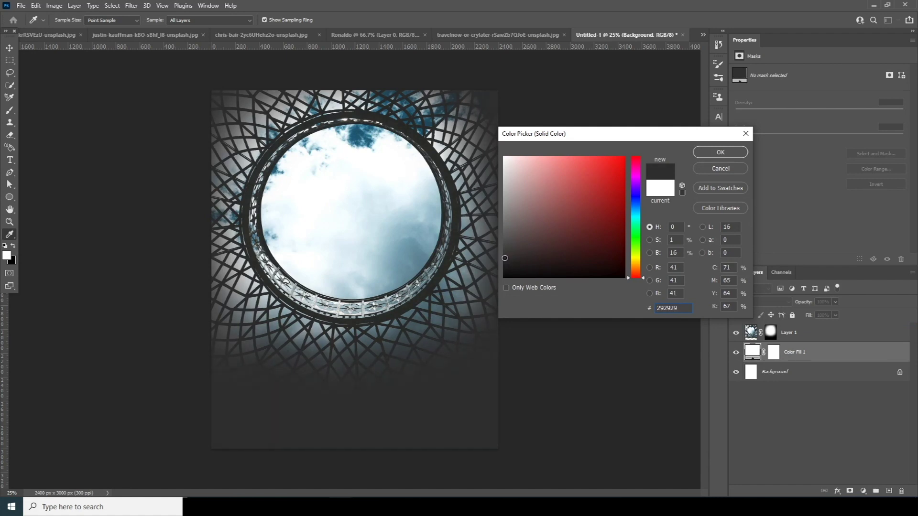
pyautogui.click(721, 152)
# - Paint black across the lower part of Layer 1's mask with a soft 1900 px brush to deepen the fade
pyautogui.click(771, 332)
pyautogui.press('b')
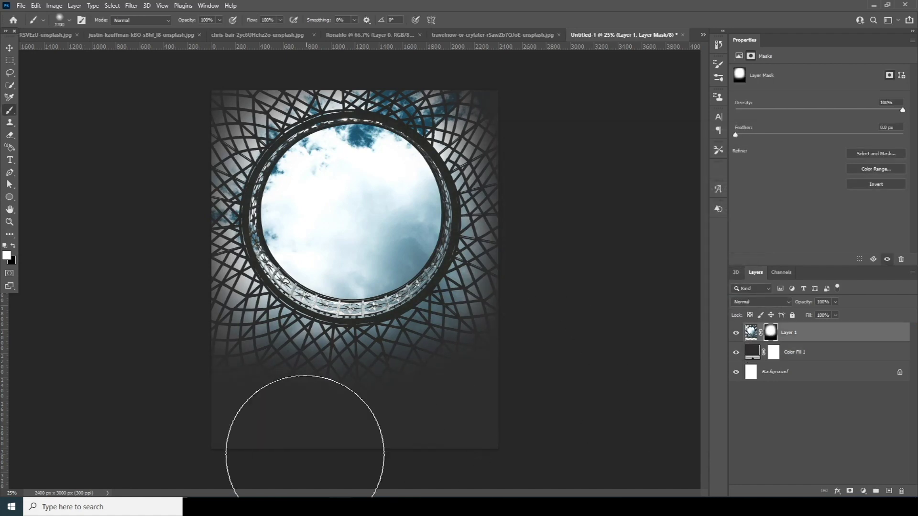
pyautogui.click(13, 246)
pyautogui.moveTo(211, 429)
pyautogui.mouseDown()
pyautogui.moveTo(401, 431)
pyautogui.moveTo(253, 431)
pyautogui.moveTo(192, 397)
pyautogui.mouseUp()
pyautogui.moveTo(191, 433)
pyautogui.mouseDown()
pyautogui.moveTo(416, 453)
pyautogui.moveTo(553, 404)
pyautogui.moveTo(495, 444)
pyautogui.mouseUp()
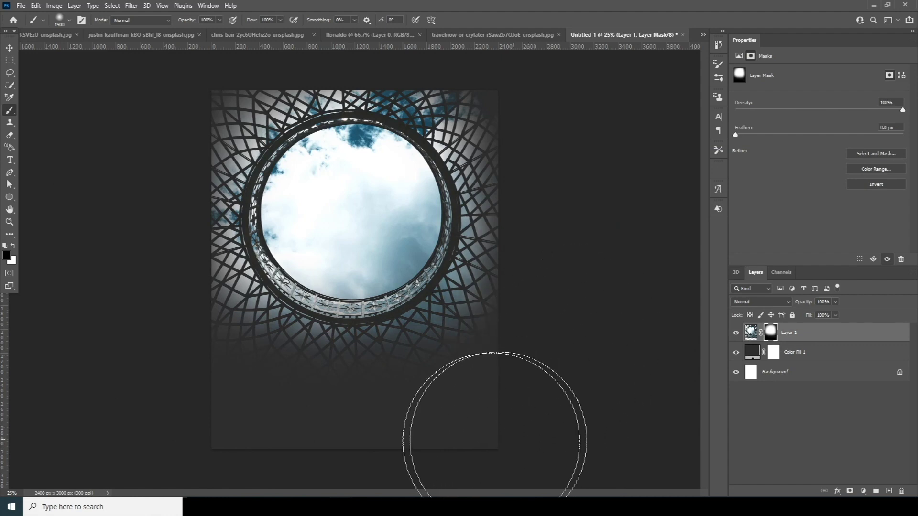
# - Copy the cracked blue ice photo into Untitled-1 as the uppermost layer and set its blend mode to Screen
pyautogui.click(9, 48)
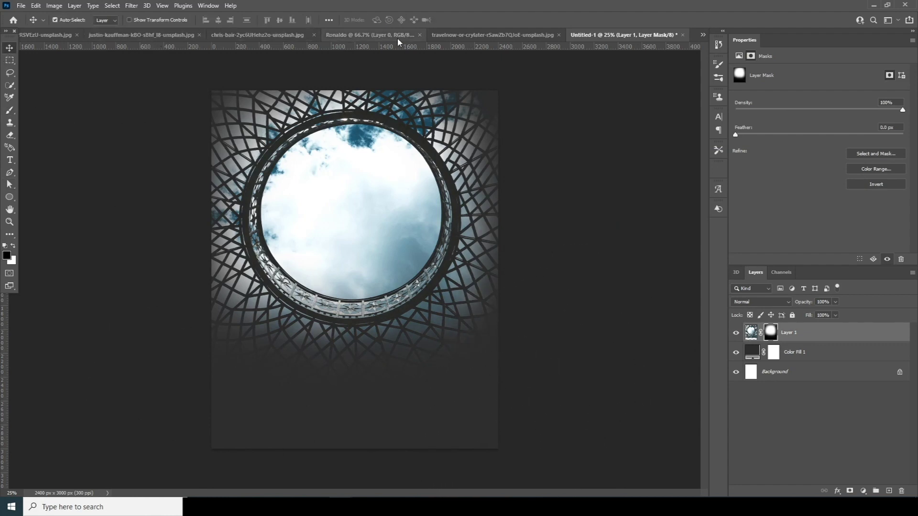
pyautogui.click(513, 37)
pyautogui.click(287, 36)
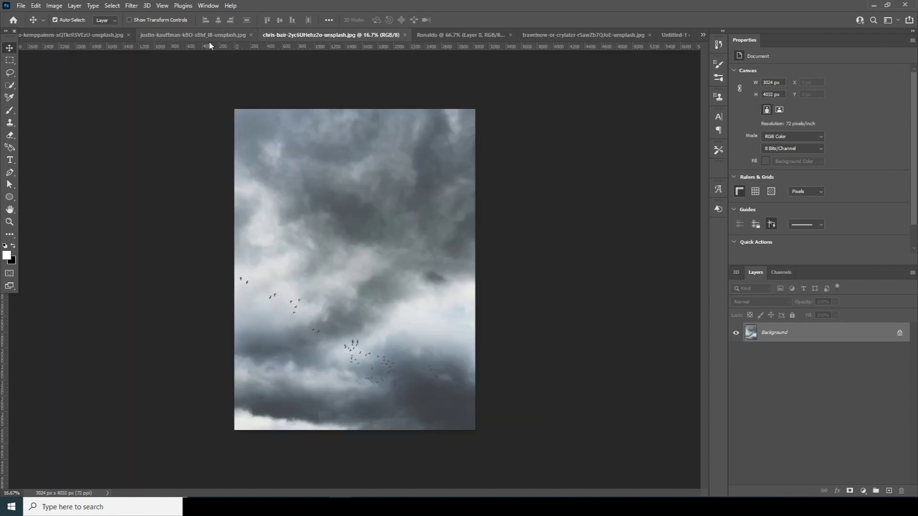
pyautogui.click(185, 35)
pyautogui.moveTo(382, 177); pyautogui.dragTo(621, 71)
pyautogui.moveTo(340, 237); pyautogui.dragTo(383, 282)
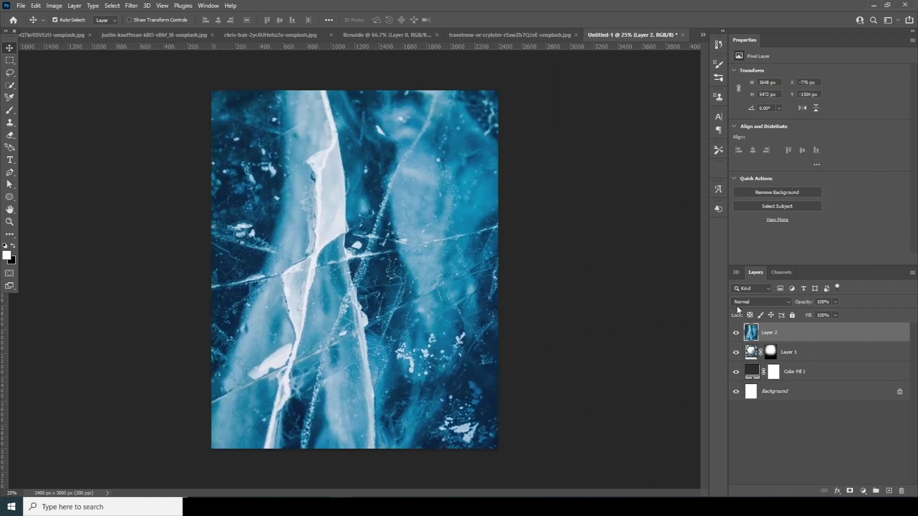
pyautogui.click(768, 307)
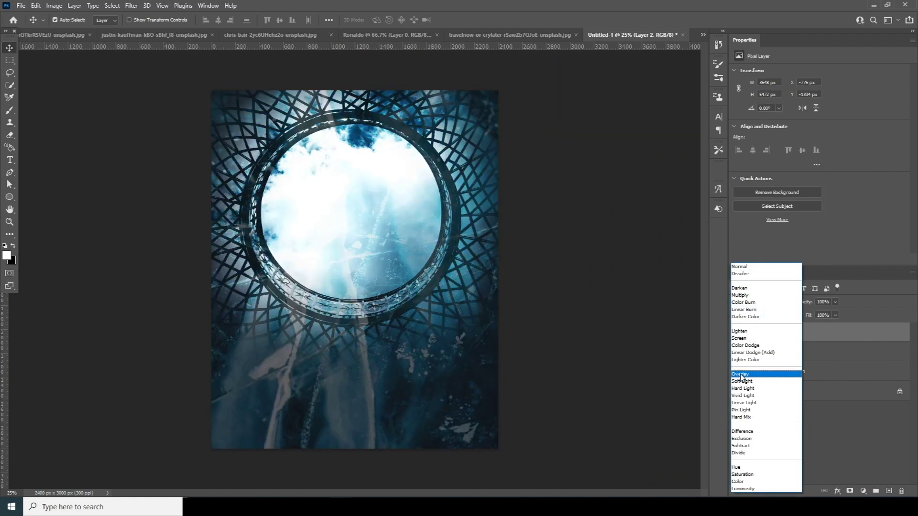
pyautogui.click(739, 339)
# - Scale the cracked ice layer to about 80% and reposition it so that it still covers the whole page
pyautogui.hotkey('ctrl', '-')
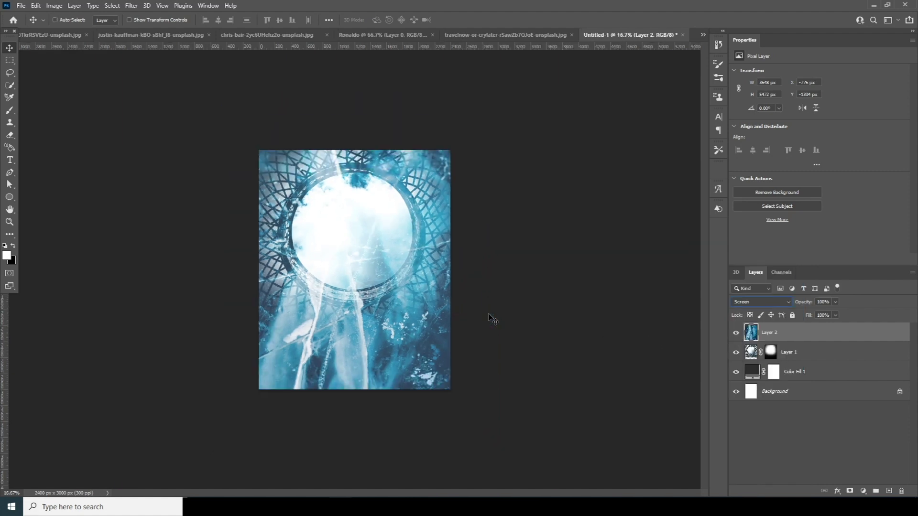
pyautogui.press('ctrl')
pyautogui.hotkey('ctrl', 't')
pyautogui.hotkey('ctrl', '-')
pyautogui.moveTo(455, 103); pyautogui.dragTo(437, 134)
pyautogui.moveTo(400, 262); pyautogui.dragTo(402, 281)
pyautogui.press('Return')
pyautogui.hotkey('ctrl', '+')
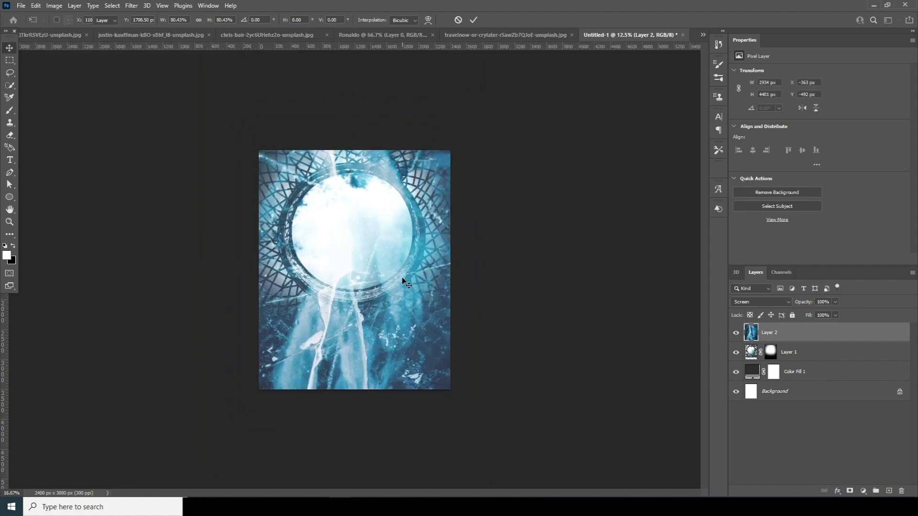
pyautogui.hotkey('ctrl', '+')
pyautogui.hotkey('ctrl', ';')
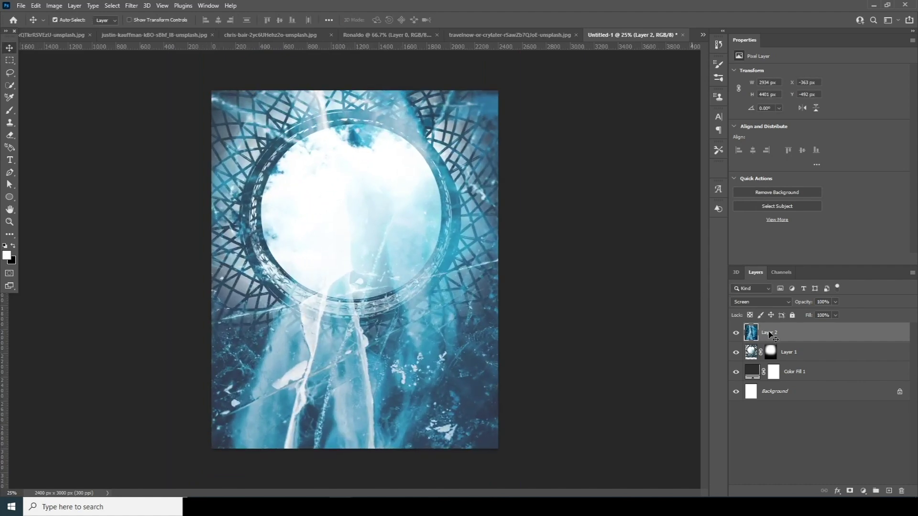
# - Add a Hue/Saturation adjustment layer above the cracked ice layer and set Saturation to -51
pyautogui.click(863, 491)
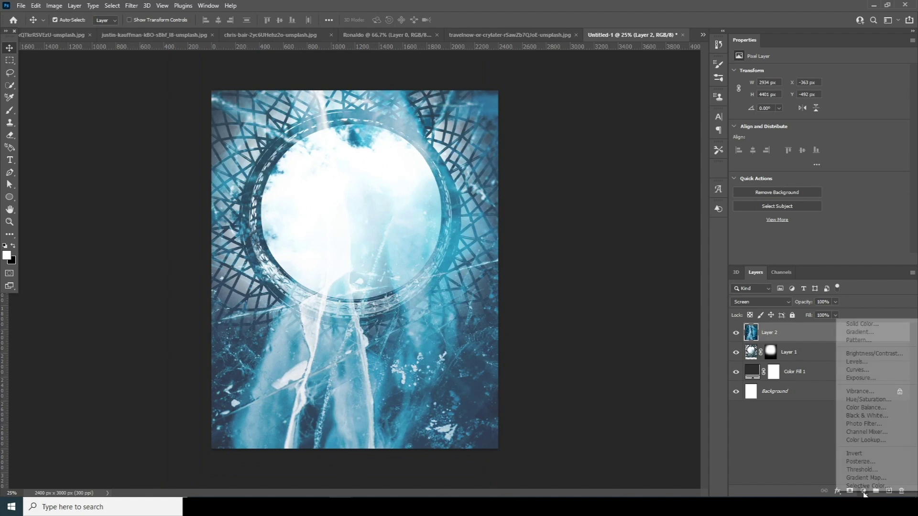
pyautogui.click(866, 400)
pyautogui.moveTo(804, 129); pyautogui.dragTo(786, 129)
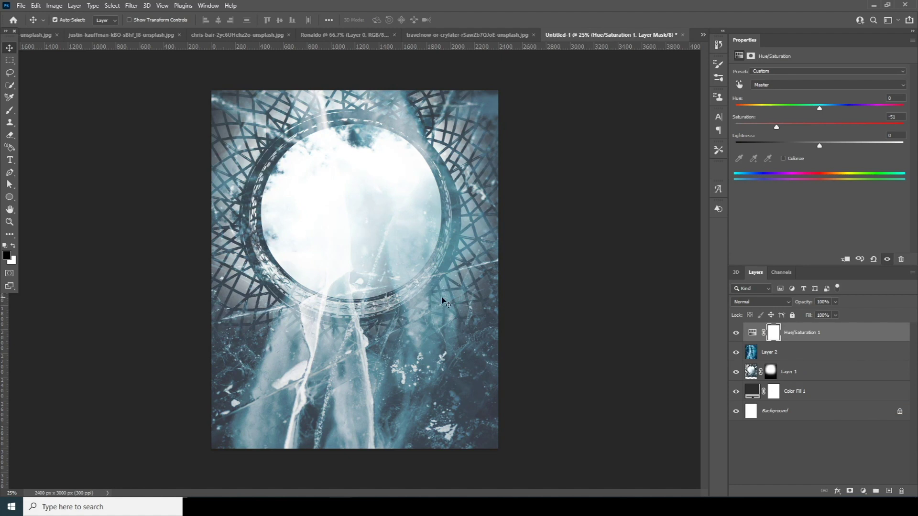
# - Copy the masked footballer cutout from the Ronaldo document into Untitled-1 as the uppermost layer
pyautogui.click(30, 35)
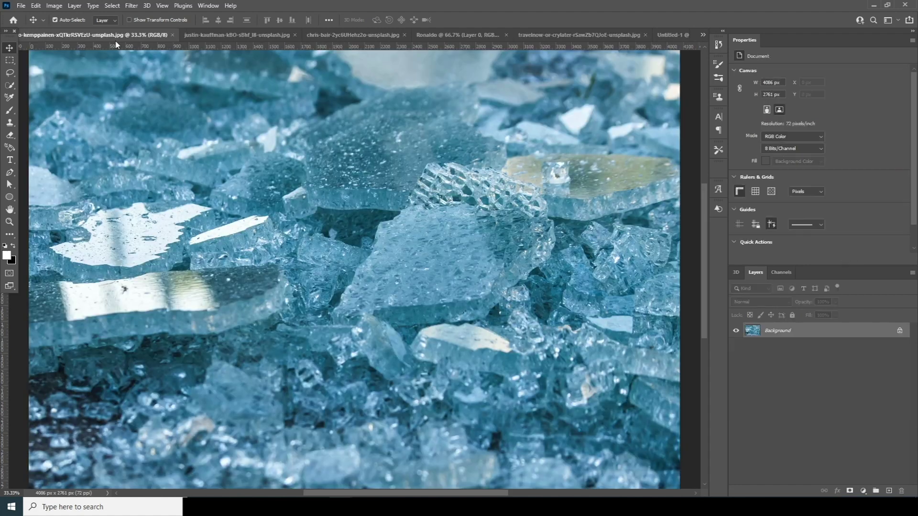
pyautogui.click(241, 37)
pyautogui.click(363, 35)
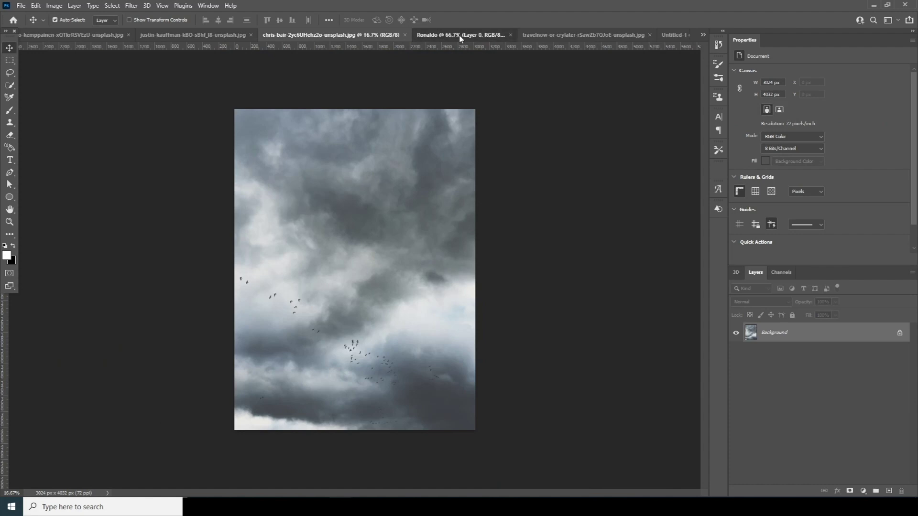
pyautogui.click(430, 35)
pyautogui.moveTo(363, 223); pyautogui.dragTo(349, 282)
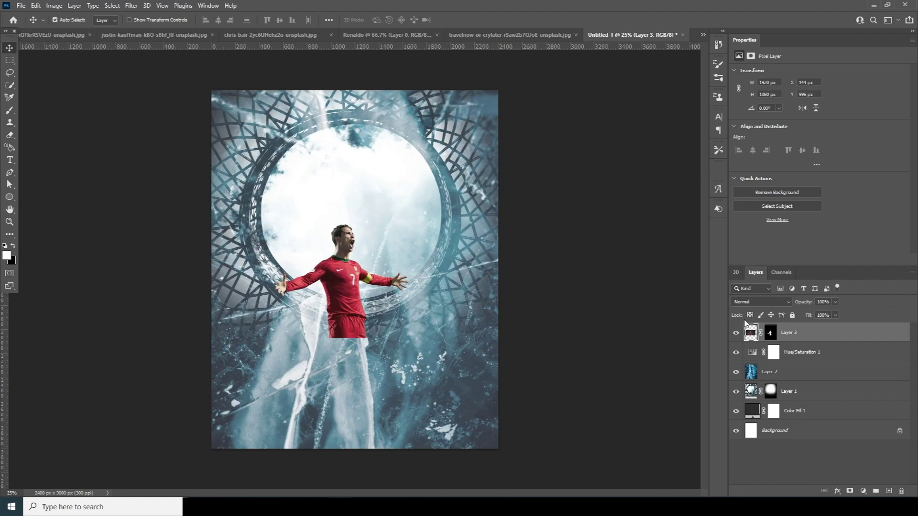
# - Scale the player layer to 212.5% and place it so that the outstretched arms span the page
pyautogui.moveTo(458, 339); pyautogui.dragTo(603, 414)
pyautogui.moveTo(412, 359); pyautogui.dragTo(427, 373)
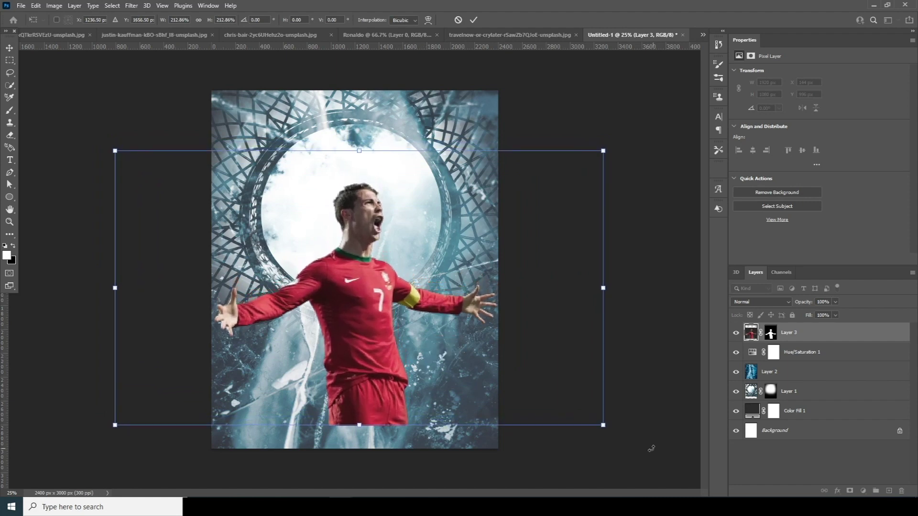
pyautogui.moveTo(603, 424); pyautogui.dragTo(600, 425)
pyautogui.moveTo(404, 355); pyautogui.dragTo(400, 355)
# - Nudge the player 12 px to the right and 8 px up, and apply the transform
pyautogui.press('Right')
pyautogui.press('Right')
pyautogui.press('Right')
pyautogui.press('Right')
pyautogui.press('Right')
pyautogui.press('Right')
pyautogui.press('Right')
pyautogui.press('Right')
pyautogui.press('Right')
pyautogui.press('Right')
pyautogui.press('Right')
pyautogui.press('Right')
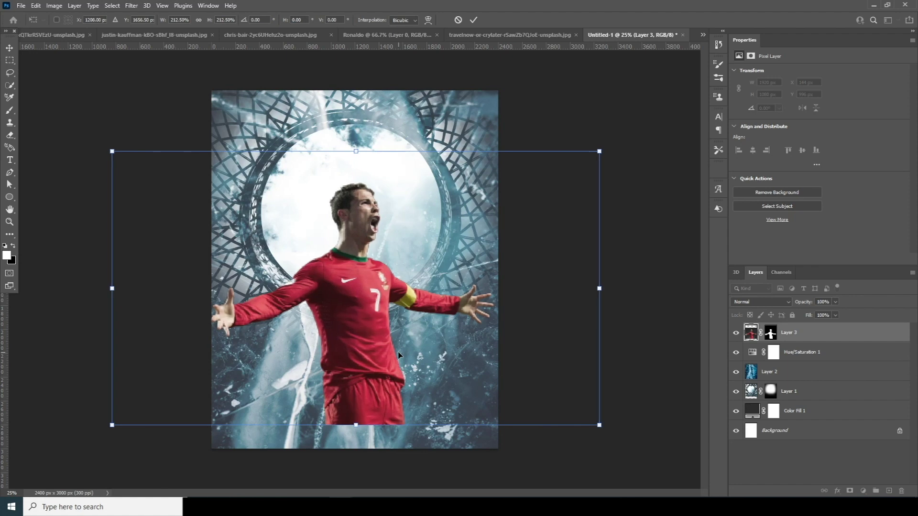
pyautogui.press('Up')
pyautogui.press('Up')
pyautogui.press('Up')
pyautogui.press('Up')
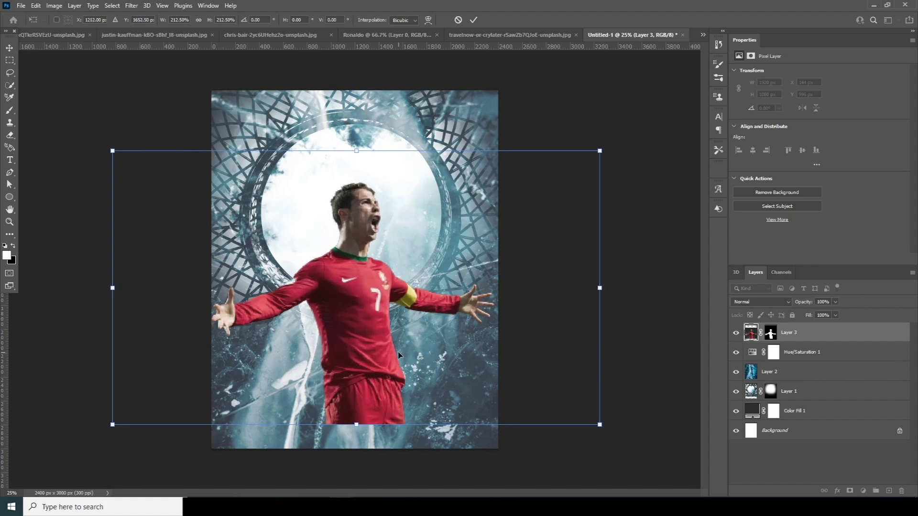
pyautogui.press('Up')
pyautogui.press('Up')
pyautogui.press('Up')
pyautogui.press('Up')
pyautogui.press('Return')
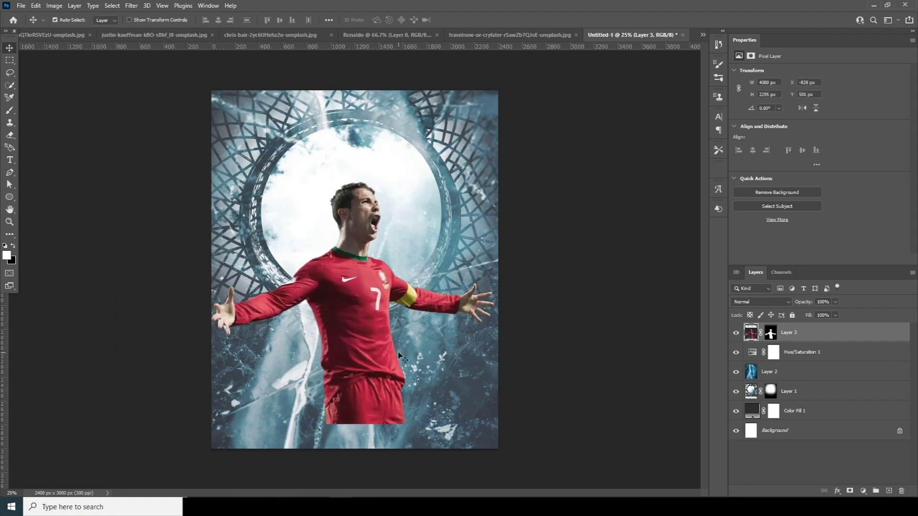
# - Move the skylight photo on Layer 1 down to Y -400 px so that its round opening sits lower behind the player's head
pyautogui.click(751, 392)
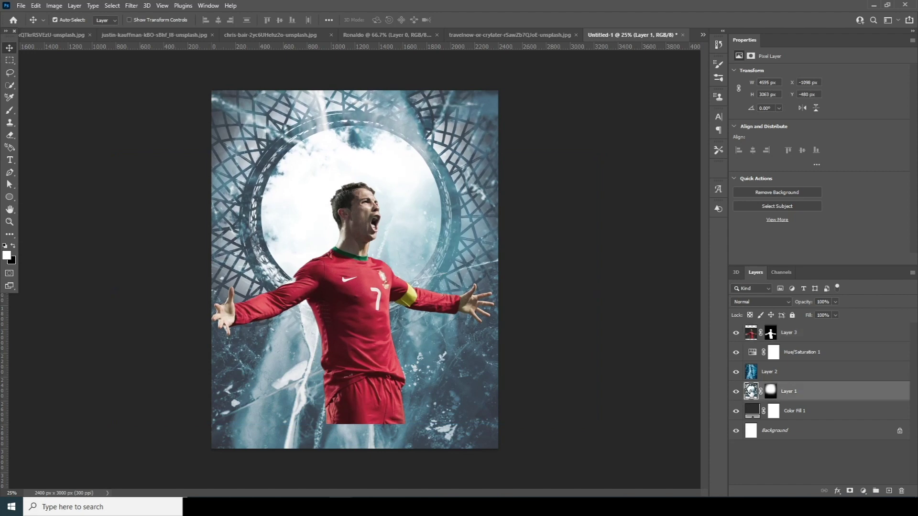
pyautogui.press('Down')
pyautogui.press('Down')
pyautogui.press('Down')
pyautogui.press('Down')
pyautogui.press('Down')
pyautogui.press('Down')
pyautogui.press('Down')
pyautogui.press('Down')
pyautogui.press('Down')
pyautogui.press('Down')
pyautogui.press('Down')
pyautogui.press('Down')
pyautogui.press('Down')
pyautogui.press('Down')
pyautogui.press('Down')
pyautogui.press('Down')
pyautogui.press('Down')
pyautogui.press('Down')
pyautogui.press('Down')
pyautogui.press('Down')
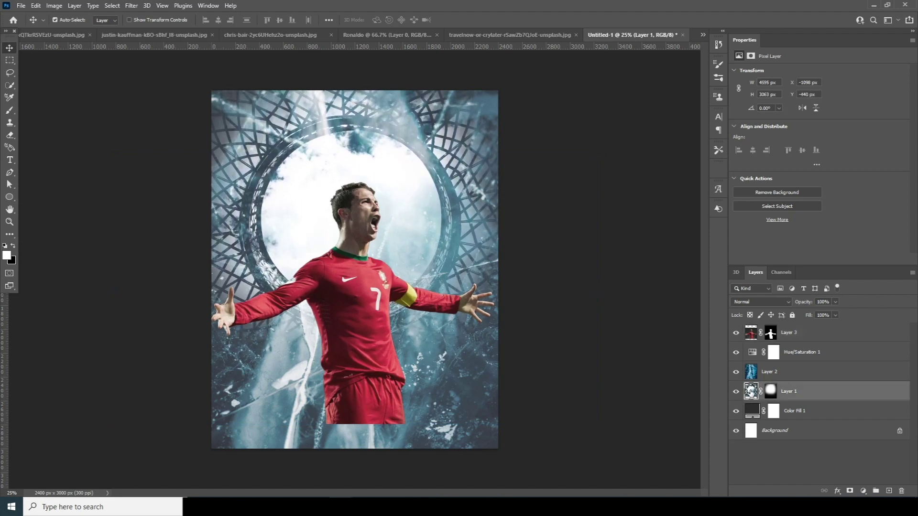
pyautogui.press('Down')
pyautogui.press('Down')
pyautogui.press('Down')
pyautogui.press('Down')
pyautogui.press('Down')
pyautogui.press('Down')
pyautogui.press('Down')
pyautogui.press('Down')
pyautogui.press('Down')
pyautogui.press('Down')
pyautogui.press('Down')
pyautogui.press('Down')
pyautogui.press('Down')
pyautogui.press('Down')
pyautogui.press('Down')
pyautogui.press('Down')
pyautogui.press('Down')
pyautogui.press('Down')
pyautogui.press('Down')
pyautogui.press('Down')
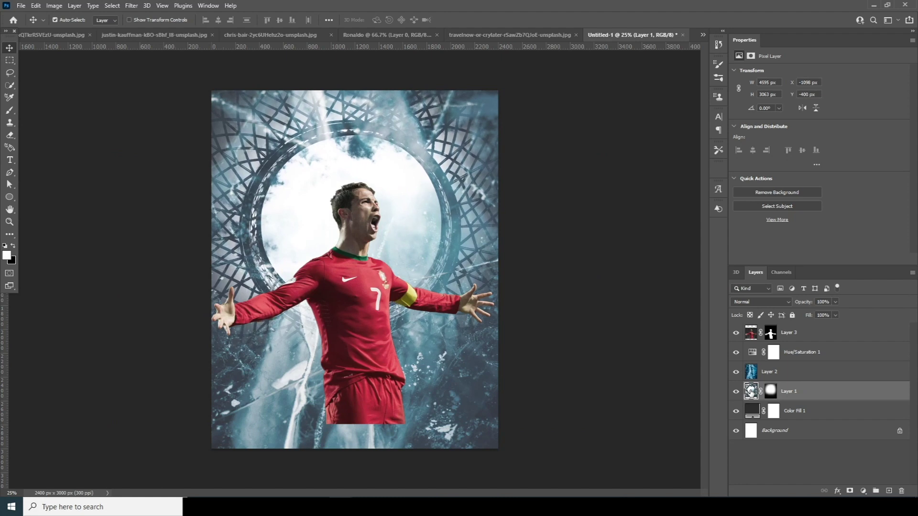
pyautogui.press('Down')
pyautogui.press('Down')
pyautogui.press('Down')
pyautogui.press('Down')
pyautogui.press('Down')
pyautogui.press('Down')
pyautogui.press('Down')
pyautogui.press('Down')
pyautogui.press('Down')
pyautogui.press('Down')
pyautogui.press('Down')
pyautogui.press('Down')
pyautogui.press('Down')
pyautogui.press('Down')
pyautogui.press('Down')
pyautogui.press('Down')
pyautogui.press('Down')
pyautogui.press('Down')
pyautogui.press('Down')
pyautogui.press('Down')
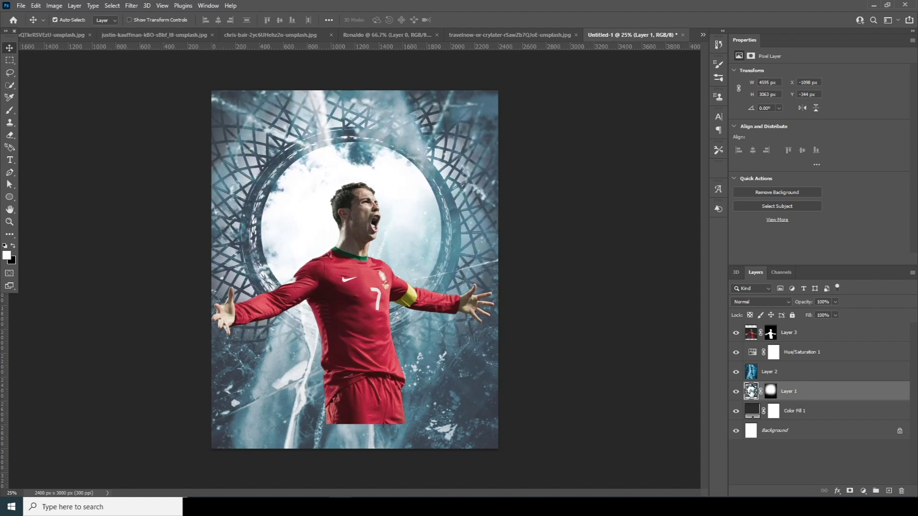
pyautogui.press('Down')
pyautogui.press('Down')
pyautogui.press('Down')
pyautogui.press('Down')
pyautogui.press('Down')
pyautogui.press('Down')
pyautogui.press('Down')
pyautogui.press('Down')
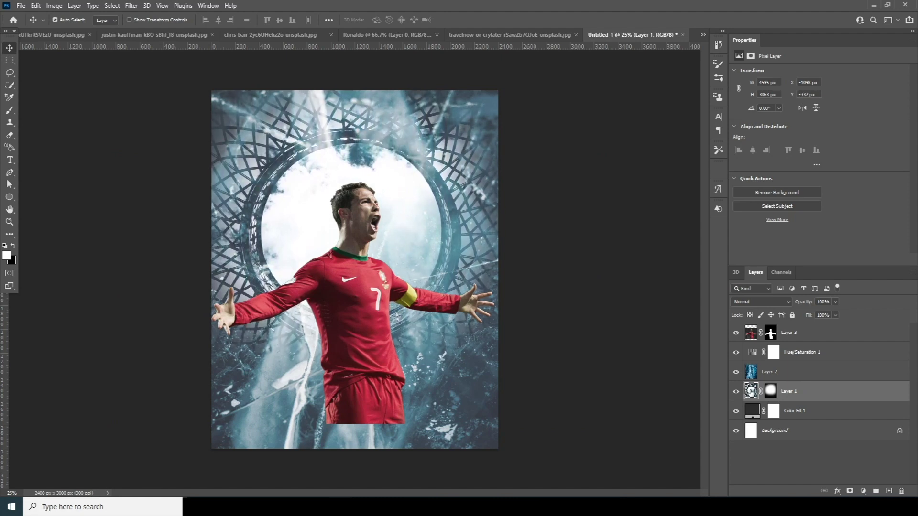
pyautogui.press('Up')
pyautogui.press('Up')
pyautogui.press('Up')
pyautogui.press('Up')
pyautogui.press('Up')
pyautogui.press('Up')
pyautogui.press('Up')
pyautogui.press('Up')
pyautogui.press('Up')
pyautogui.press('Up')
pyautogui.press('Up')
pyautogui.press('Up')
pyautogui.press('Up')
pyautogui.press('Up')
pyautogui.press('Up')
pyautogui.press('Up')
pyautogui.press('Up')
pyautogui.press('Up')
pyautogui.press('Up')
pyautogui.press('Up')
pyautogui.press('Up')
pyautogui.press('Up')
pyautogui.press('Up')
pyautogui.press('Up')
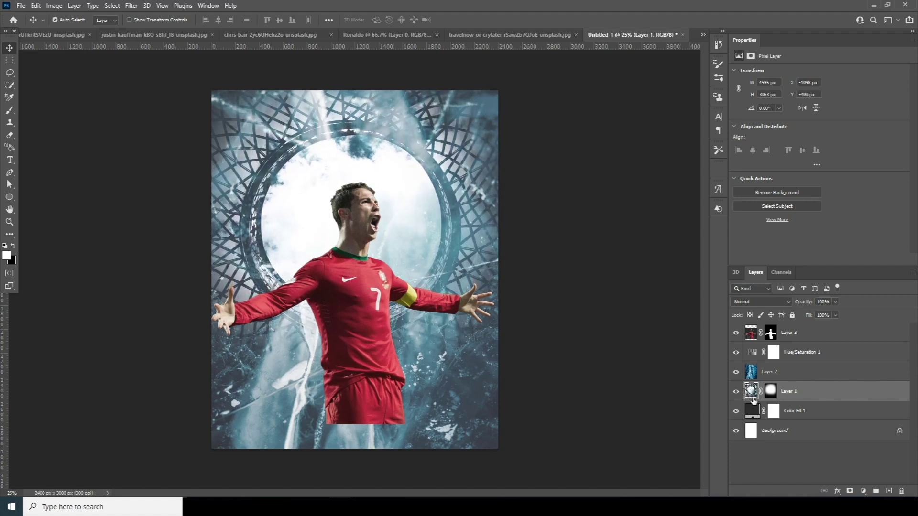
# - Add an empty layer named "glow" directly above Layer 1
pyautogui.click(889, 492)
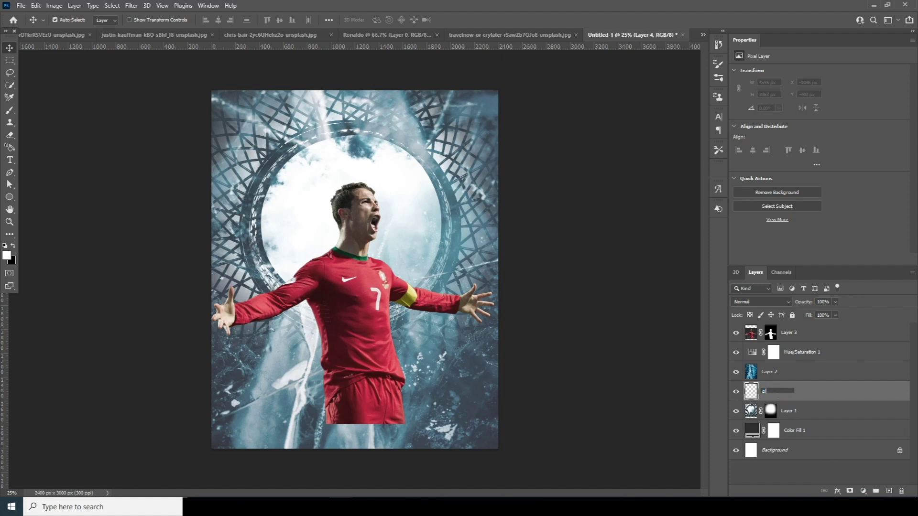
pyautogui.write('glow')
pyautogui.press('Return')
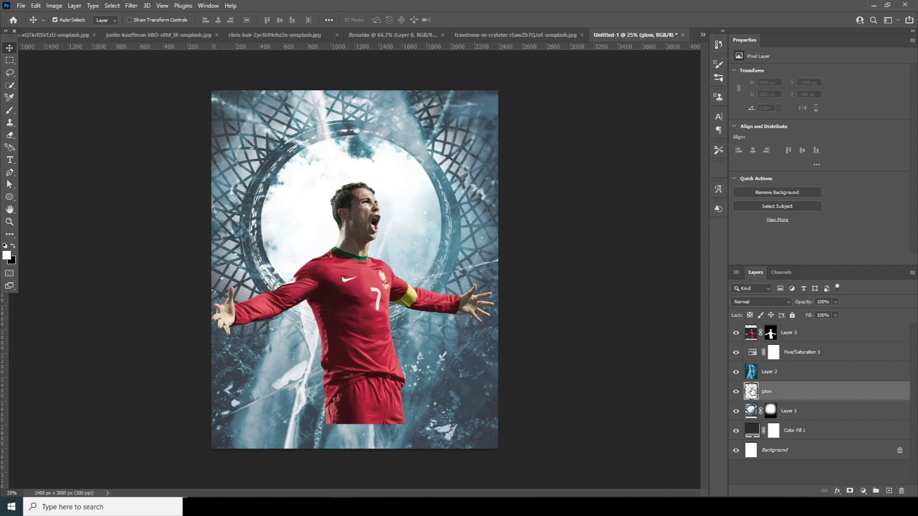
# - Paint a white glow inside the skylight opening with an 1100 px Soft Round brush and lower the glow layer's opacity to about 59%
pyautogui.press('b')
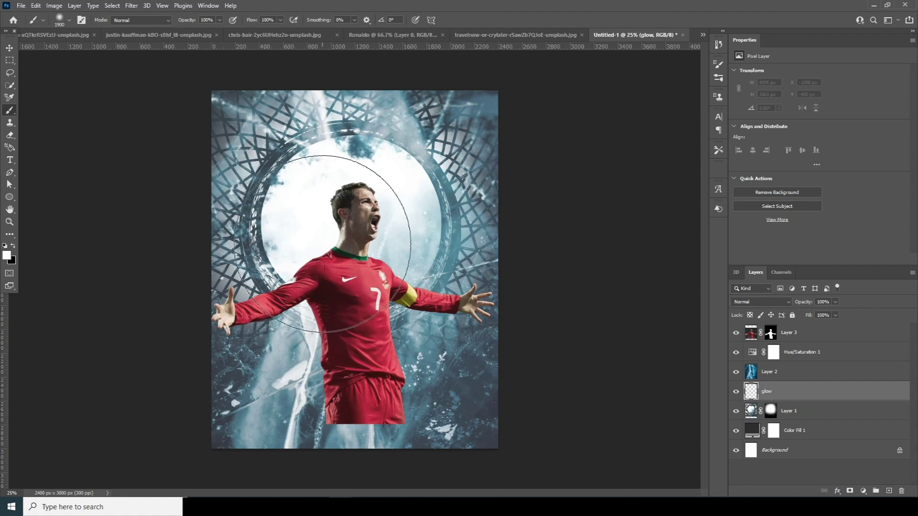
pyautogui.click(69, 20)
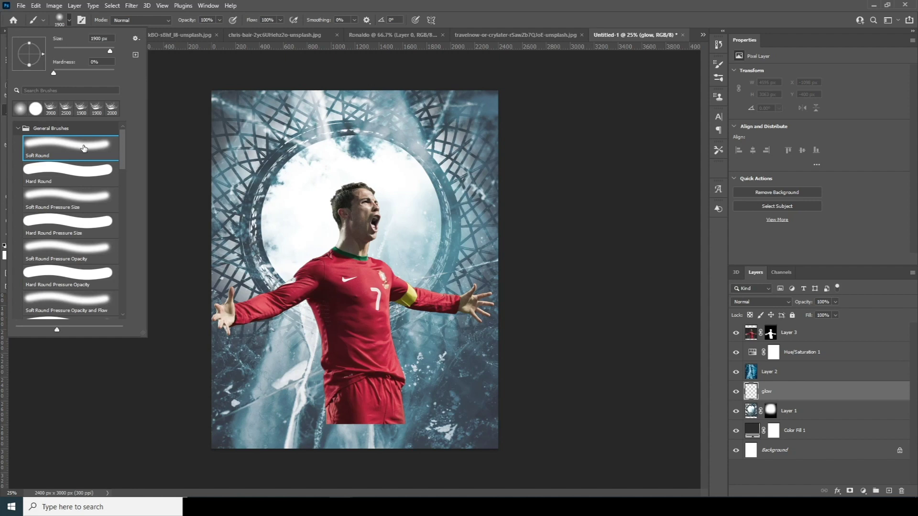
pyautogui.doubleClick(84, 148)
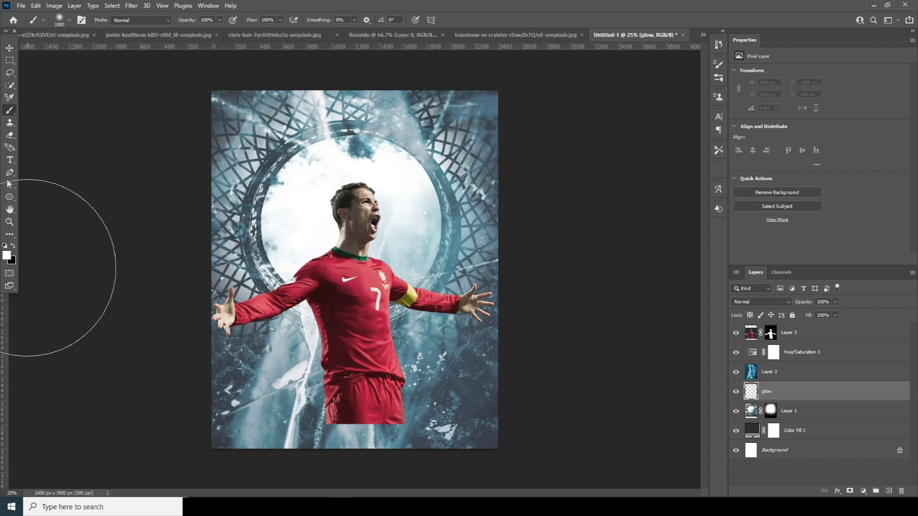
pyautogui.press('[')
pyautogui.press('[')
pyautogui.press('[')
pyautogui.press('[')
pyautogui.press('[')
pyautogui.press('[')
pyautogui.press('[')
pyautogui.press('[')
pyautogui.moveTo(344, 193)
pyautogui.mouseDown()
pyautogui.moveTo(329, 168)
pyautogui.moveTo(373, 185)
pyautogui.moveTo(397, 226)
pyautogui.moveTo(303, 205)
pyautogui.moveTo(292, 220)
pyautogui.moveTo(286, 196)
pyautogui.moveTo(371, 220)
pyautogui.moveTo(378, 258)
pyautogui.moveTo(320, 238)
pyautogui.mouseUp()
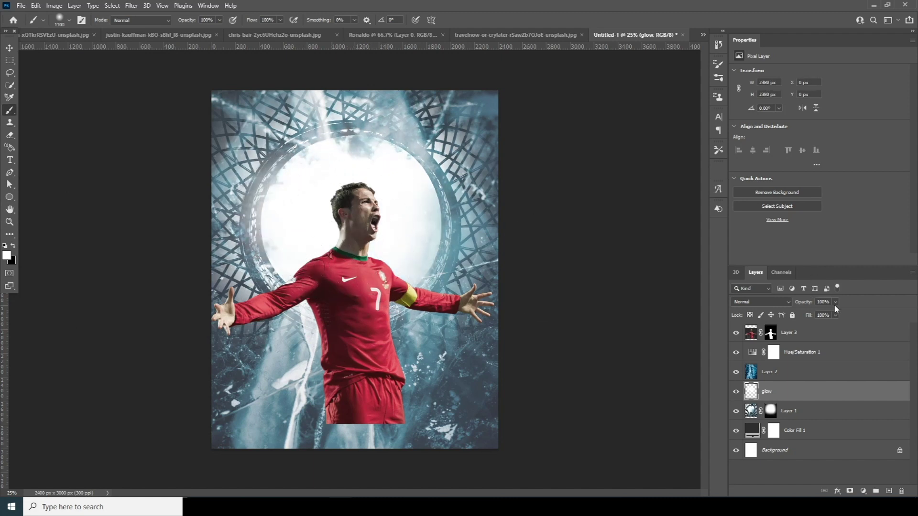
pyautogui.click(819, 314)
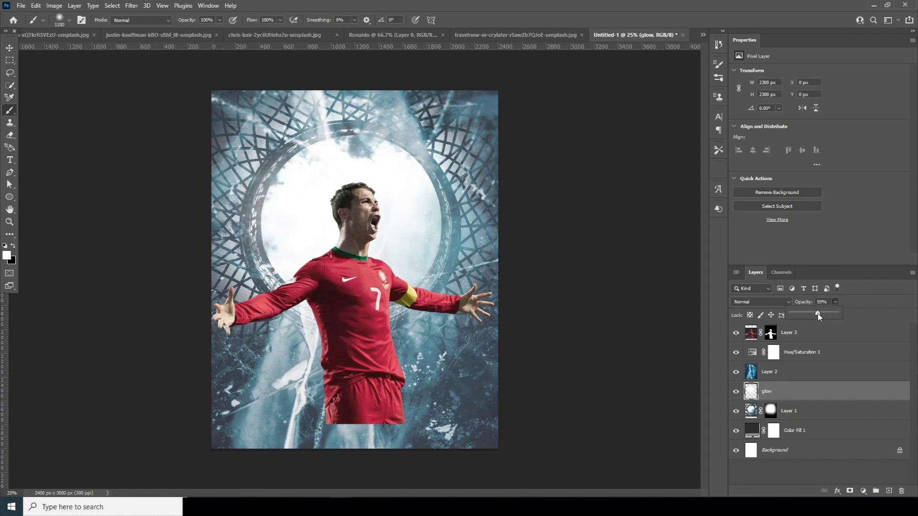
# - Put Layer 3 into a group named "player" and collapse the group
pyautogui.click(751, 339)
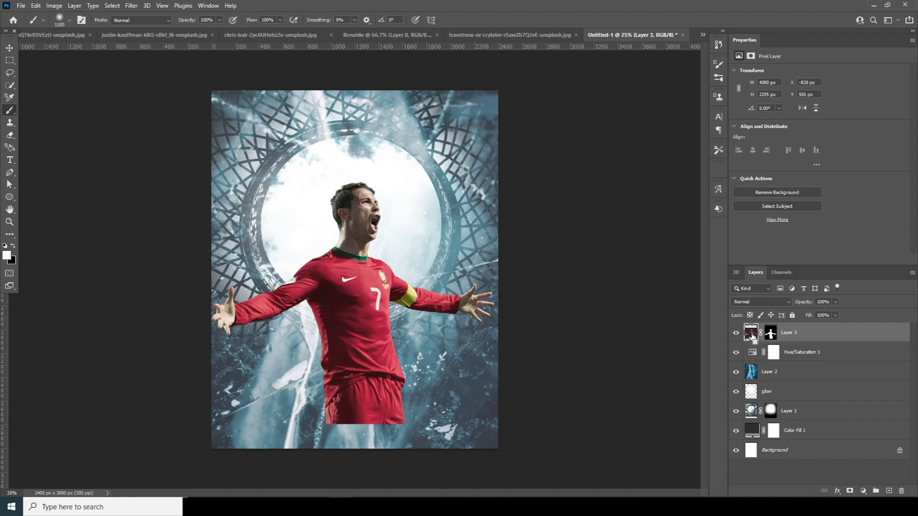
pyautogui.hotkey('ctrl', 'g')
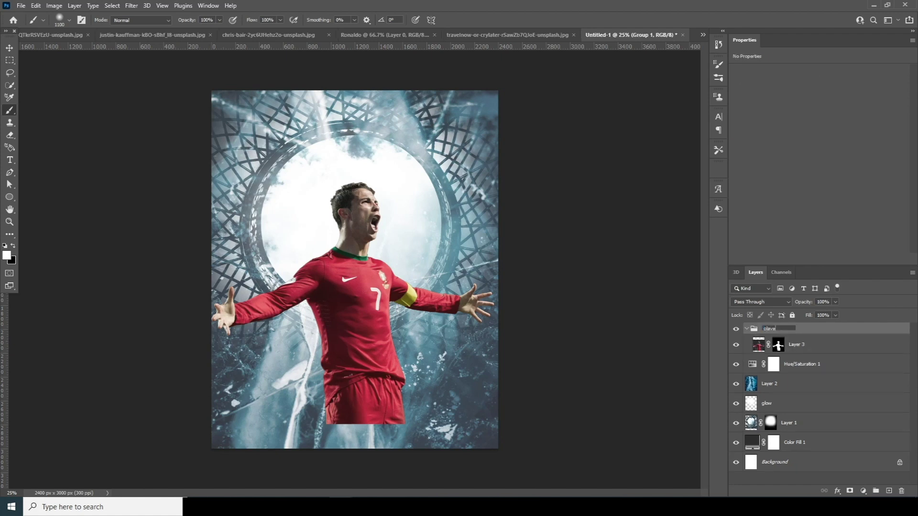
pyautogui.click(759, 347)
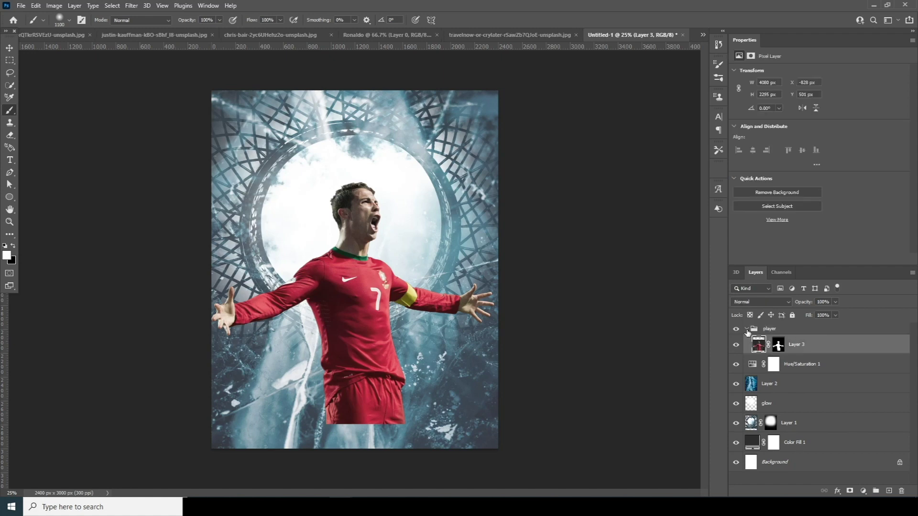
pyautogui.click(747, 329)
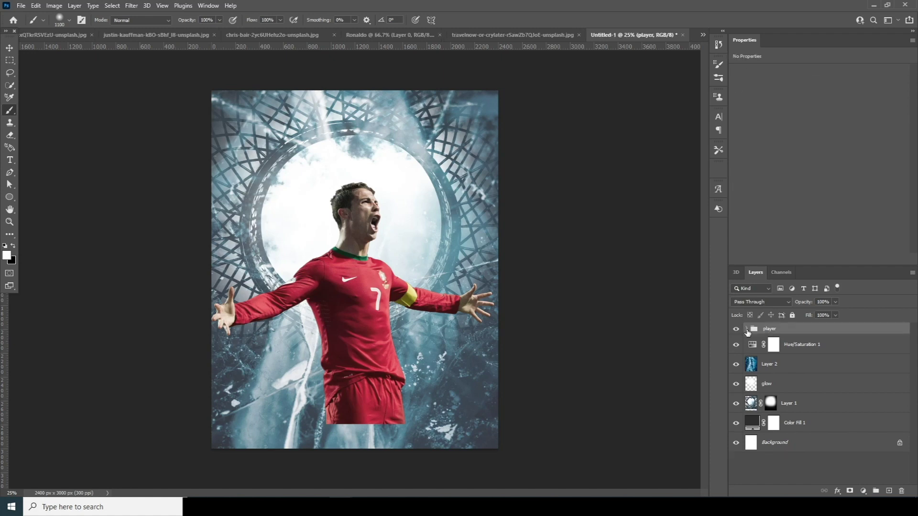
# - Add a mask to the player group and paint black over the player's shorts with the soft 1100 px brush to fade the lower body
pyautogui.click(851, 492)
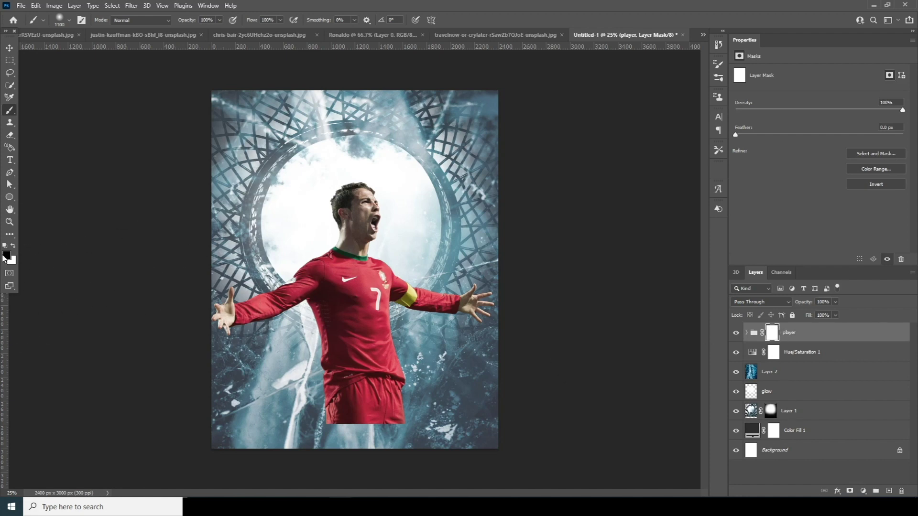
pyautogui.moveTo(420, 397)
pyautogui.mouseDown()
pyautogui.moveTo(361, 444)
pyautogui.moveTo(320, 430)
pyautogui.moveTo(384, 429)
pyautogui.moveTo(341, 442)
pyautogui.moveTo(405, 428)
pyautogui.moveTo(424, 396)
pyautogui.moveTo(407, 429)
pyautogui.moveTo(318, 440)
pyautogui.moveTo(318, 422)
pyautogui.moveTo(360, 421)
pyautogui.moveTo(417, 398)
pyautogui.moveTo(460, 410)
pyautogui.moveTo(454, 416)
pyautogui.mouseUp()
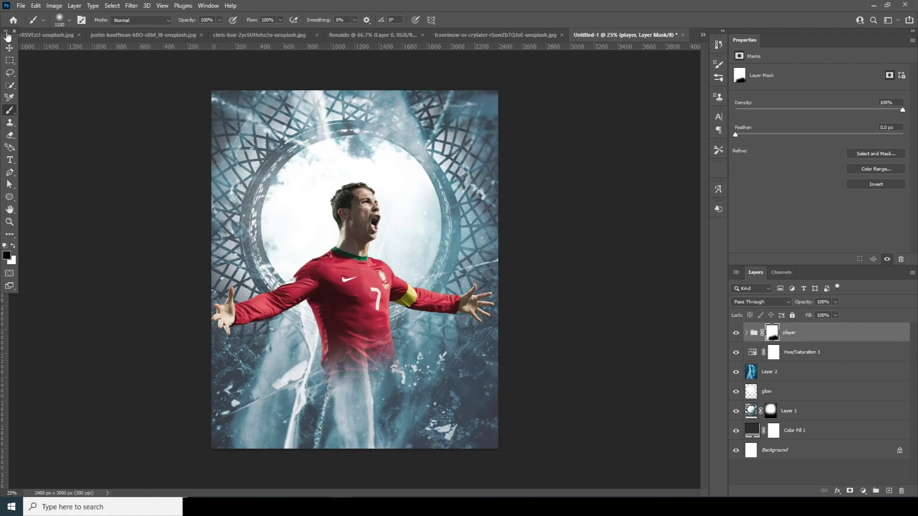
pyautogui.click(9, 49)
# - Add an empty layer above Layer 3 inside the player group and clip it to Layer 3
pyautogui.click(748, 334)
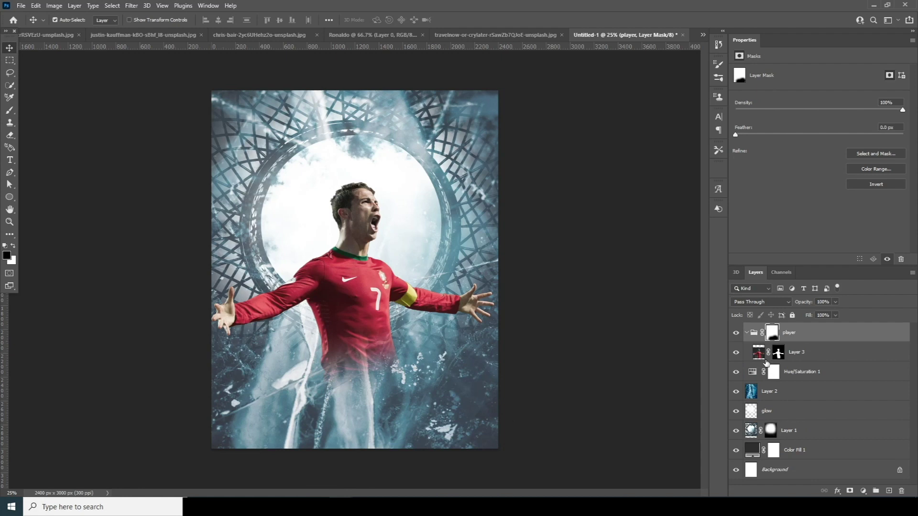
pyautogui.click(759, 354)
pyautogui.click(888, 491)
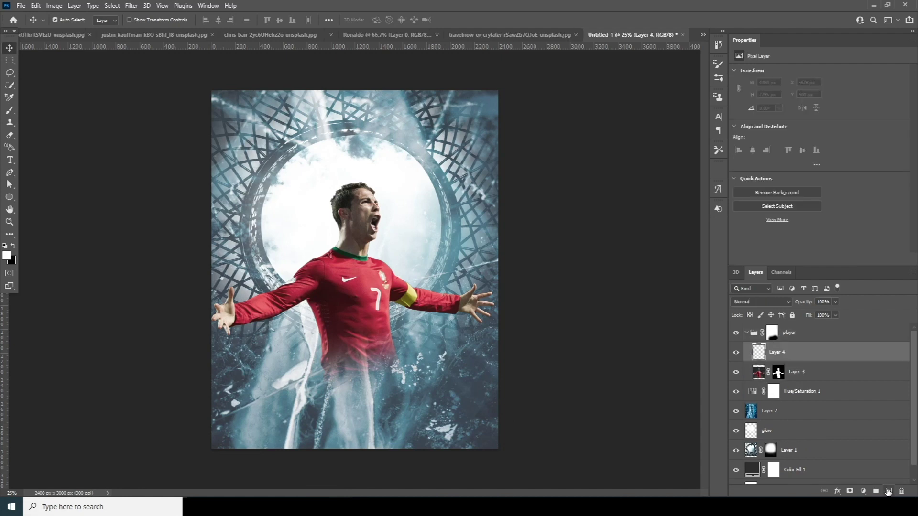
pyautogui.rightClick(792, 357)
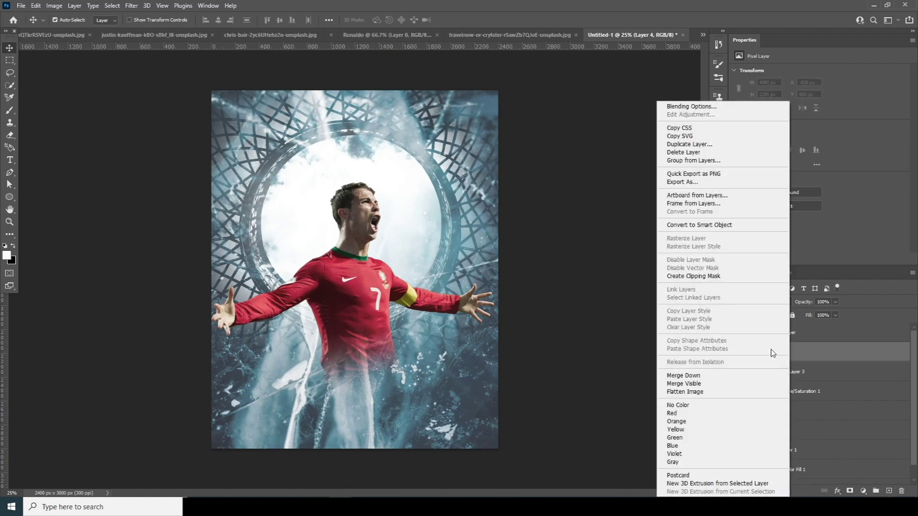
pyautogui.click(693, 276)
pyautogui.hotkey('ctrl', '+')
pyautogui.hotkey('ctrl', '+')
pyautogui.hotkey('ctrl', '+')
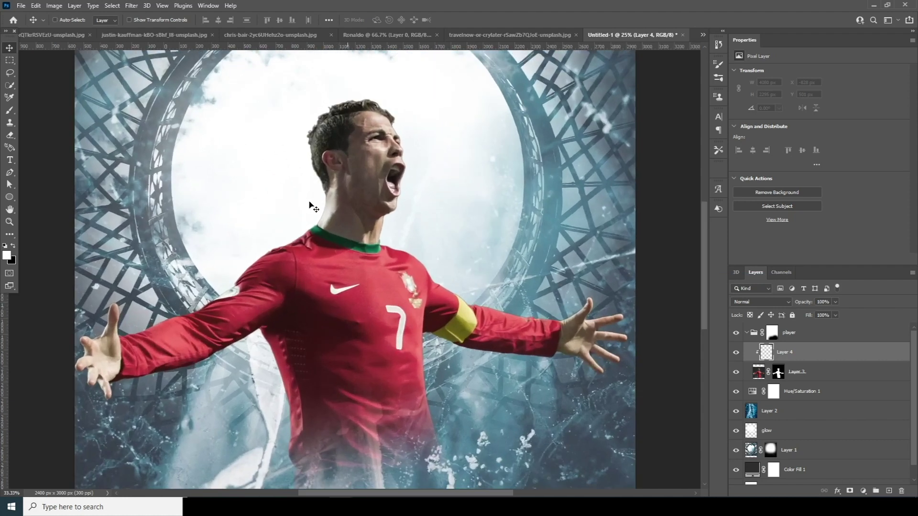
pyautogui.moveTo(295, 113); pyautogui.dragTo(330, 252)
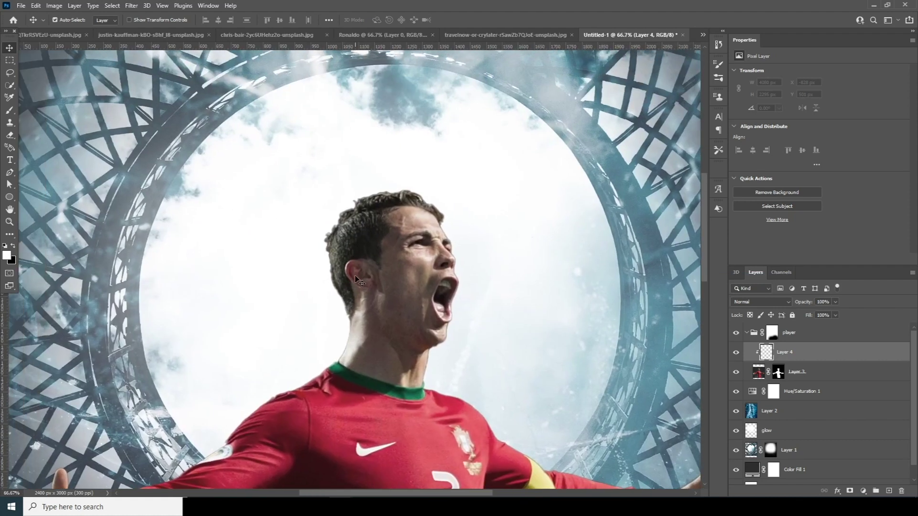
# - Paint soft white light along the player's hair, neck and shoulders on clipped Layer 4 with the Brush at about 300 px
pyautogui.click(10, 110)
pyautogui.press('[')
pyautogui.press('[')
pyautogui.press('[')
pyautogui.press('[')
pyautogui.press('[')
pyautogui.press('[')
pyautogui.press('[')
pyautogui.press('[')
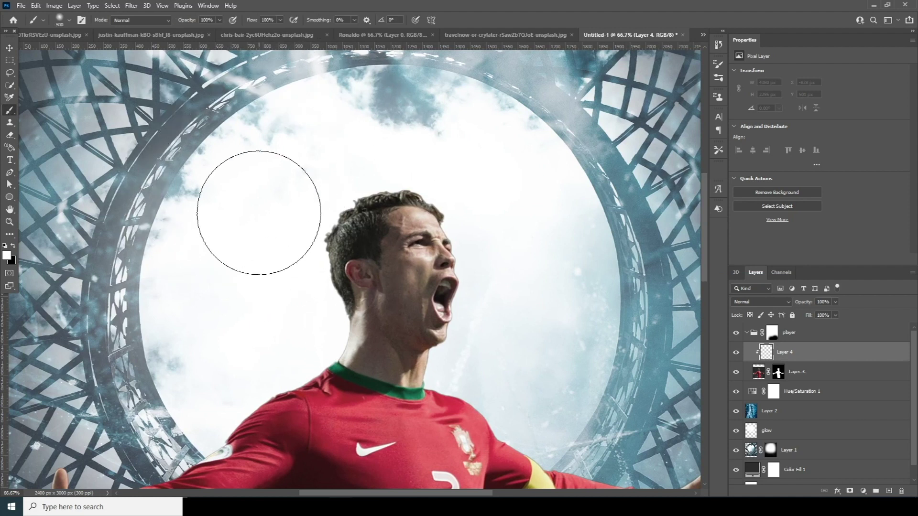
pyautogui.moveTo(277, 221); pyautogui.dragTo(274, 231)
pyautogui.press('[')
pyautogui.moveTo(297, 260)
pyautogui.mouseDown()
pyautogui.moveTo(303, 299)
pyautogui.moveTo(308, 294)
pyautogui.moveTo(325, 321)
pyautogui.moveTo(324, 312)
pyautogui.moveTo(322, 337)
pyautogui.moveTo(309, 345)
pyautogui.moveTo(333, 337)
pyautogui.moveTo(328, 325)
pyautogui.moveTo(309, 358)
pyautogui.moveTo(326, 333)
pyautogui.moveTo(315, 308)
pyautogui.mouseUp()
pyautogui.press(']')
pyautogui.moveTo(323, 168)
pyautogui.mouseDown()
pyautogui.moveTo(447, 162)
pyautogui.moveTo(427, 175)
pyautogui.moveTo(471, 127)
pyautogui.moveTo(421, 175)
pyautogui.moveTo(421, 164)
pyautogui.moveTo(347, 211)
pyautogui.moveTo(477, 328)
pyautogui.moveTo(429, 304)
pyautogui.mouseUp()
pyautogui.press('[')
pyautogui.press('[')
pyautogui.press(']')
pyautogui.press(']')
pyautogui.press(']')
pyautogui.moveTo(443, 256)
pyautogui.mouseDown()
pyautogui.moveTo(436, 142)
pyautogui.moveTo(568, 309)
pyautogui.mouseUp()
pyautogui.hotkey('ctrl', '-')
pyautogui.hotkey('ctrl', '-')
pyautogui.hotkey('ctrl', '-')
pyautogui.hotkey('ctrl', '-')
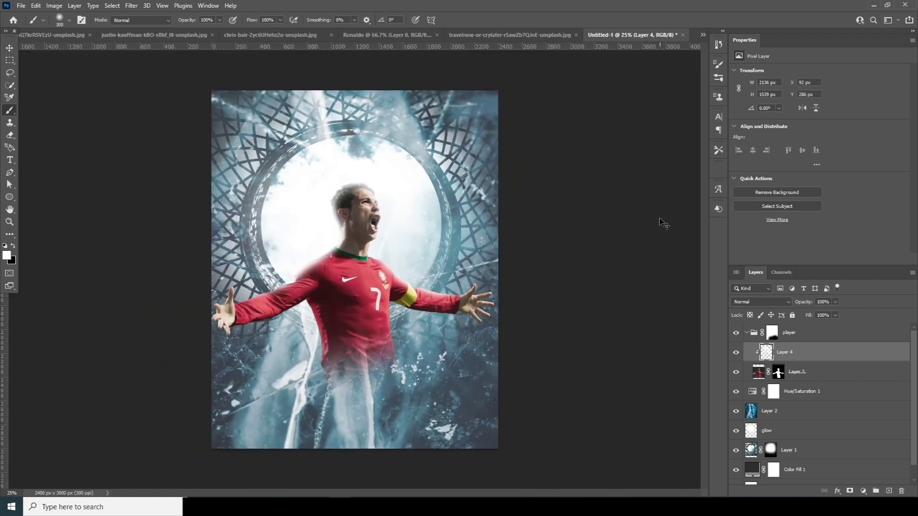
# - Toggle Layer 4's visibility to compare the player with and without the painted light
pyautogui.hotkey('ctrl', '+')
pyautogui.click(736, 354)
pyautogui.click(737, 354)
pyautogui.click(737, 358)
pyautogui.click(737, 358)
# - Add a layer above the collapsed player group, fill it with 50% Gray and set its blend mode to Soft Light
pyautogui.click(748, 333)
pyautogui.click(889, 491)
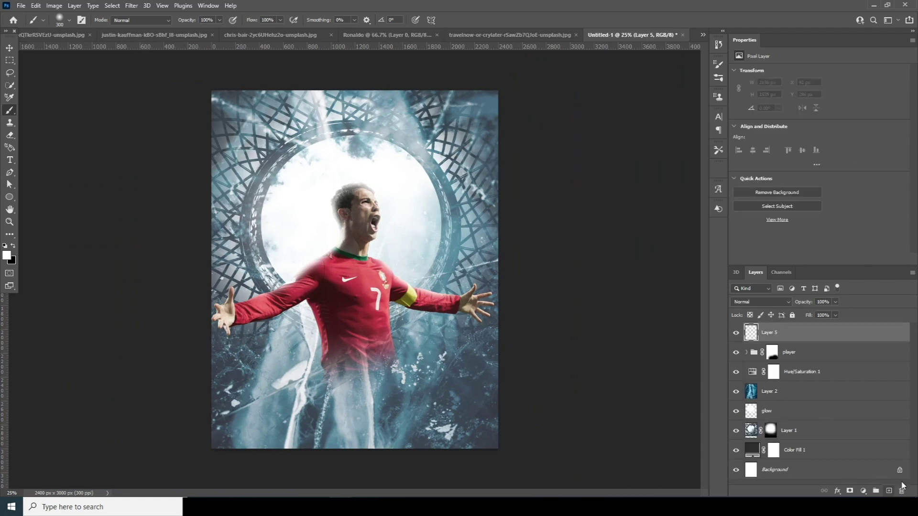
pyautogui.click(35, 5)
pyautogui.click(46, 153)
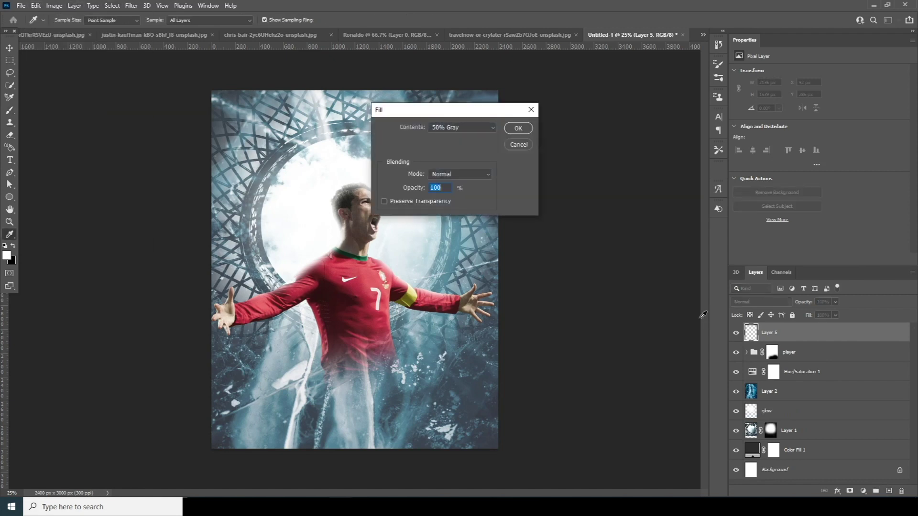
pyautogui.click(518, 129)
pyautogui.click(761, 306)
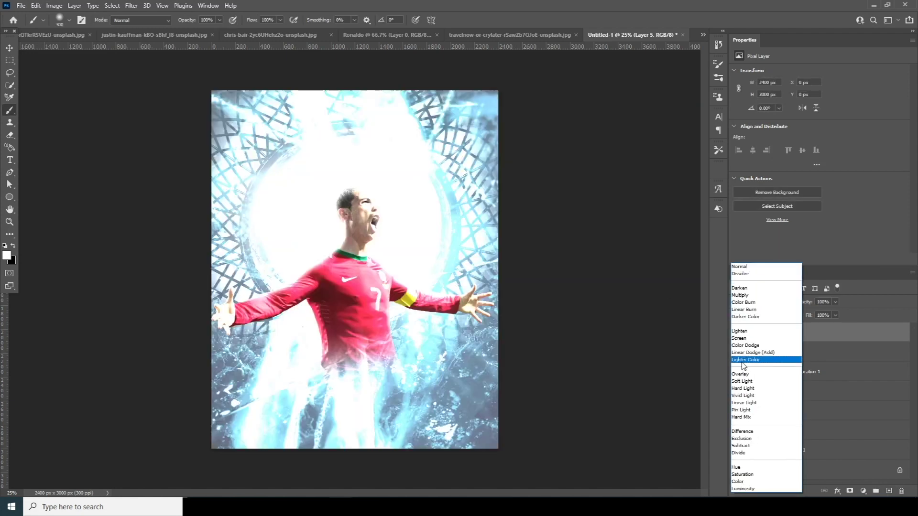
pyautogui.click(742, 382)
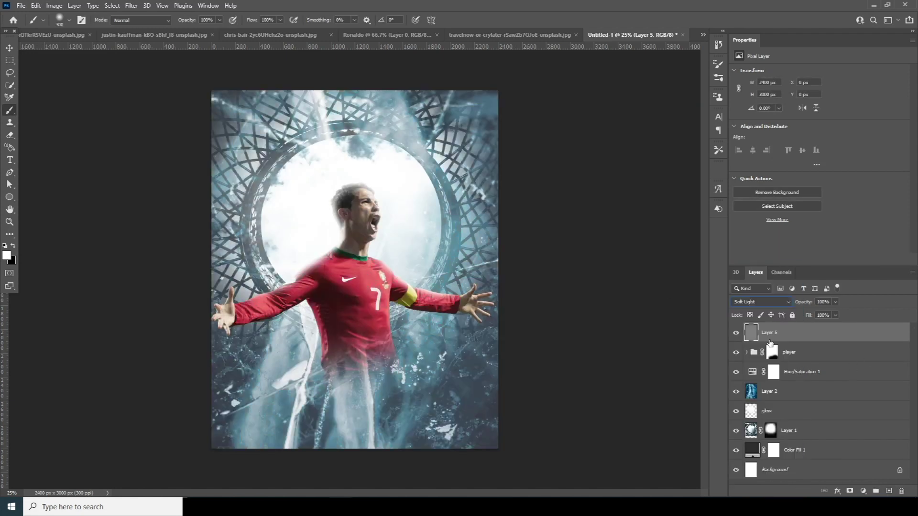
# - Lighten highlight areas on the gray Layer 5 with the Dodge tool at 400 px, Midtones range and 67% exposure
pyautogui.click(9, 234)
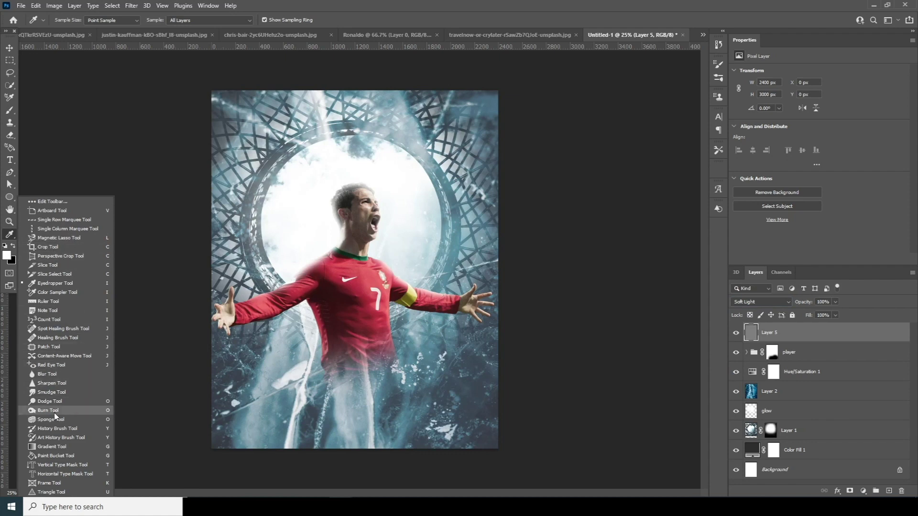
pyautogui.click(50, 402)
pyautogui.hotkey('ctrl', '+')
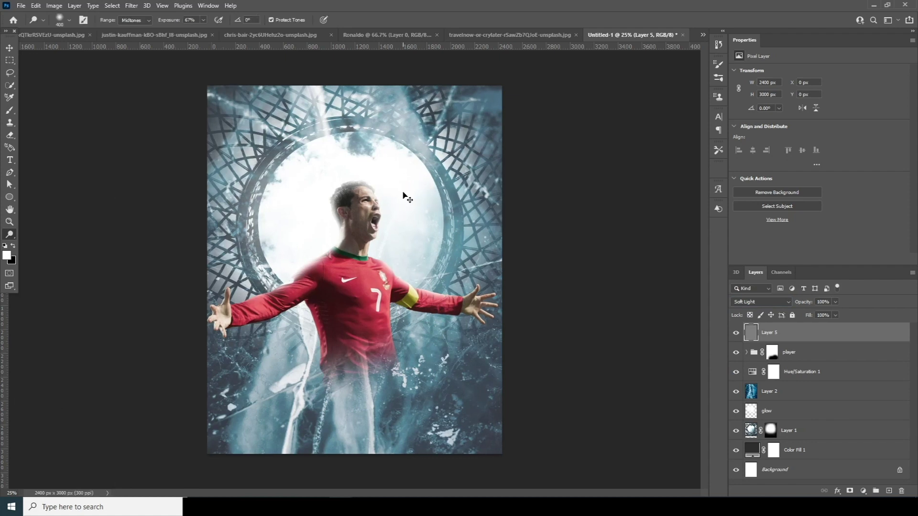
pyautogui.moveTo(273, 121)
pyautogui.mouseDown()
pyautogui.moveTo(291, 196)
pyautogui.moveTo(233, 245)
pyautogui.moveTo(275, 220)
pyautogui.moveTo(203, 266)
pyautogui.moveTo(227, 262)
pyautogui.moveTo(157, 292)
pyautogui.moveTo(239, 279)
pyautogui.moveTo(223, 283)
pyautogui.moveTo(286, 214)
pyautogui.moveTo(369, 82)
pyautogui.moveTo(385, 76)
pyautogui.moveTo(425, 90)
pyautogui.moveTo(448, 181)
pyautogui.moveTo(435, 220)
pyautogui.moveTo(454, 243)
pyautogui.moveTo(511, 276)
pyautogui.moveTo(558, 286)
pyautogui.moveTo(497, 279)
pyautogui.moveTo(533, 282)
pyautogui.moveTo(484, 255)
pyautogui.moveTo(453, 145)
pyautogui.moveTo(402, 93)
pyautogui.moveTo(284, 90)
pyautogui.moveTo(265, 134)
pyautogui.mouseUp()
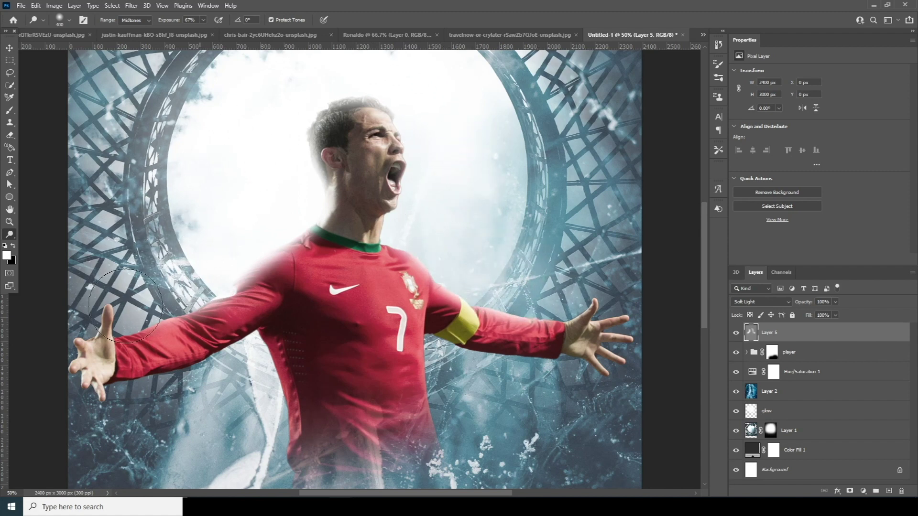
# - Darken the shirt's shadows and the outstretched arm on Layer 5 with the Burn tool at Midtones and 50% exposure, reducing the brush to 200 px
pyautogui.rightClick(11, 238)
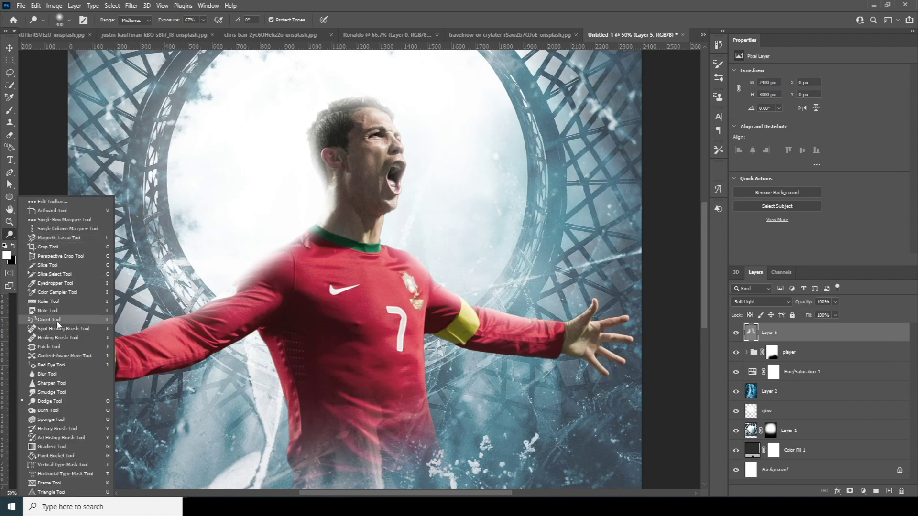
pyautogui.click(54, 411)
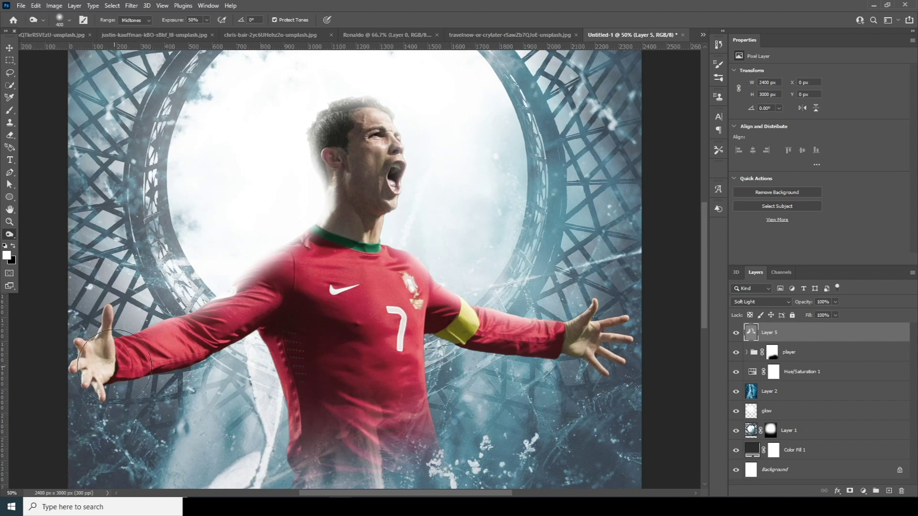
pyautogui.moveTo(283, 307)
pyautogui.mouseDown()
pyautogui.moveTo(306, 305)
pyautogui.moveTo(339, 357)
pyautogui.moveTo(358, 349)
pyautogui.moveTo(393, 299)
pyautogui.moveTo(384, 283)
pyautogui.moveTo(380, 407)
pyautogui.moveTo(352, 440)
pyautogui.mouseUp()
pyautogui.scroll(-3, 352, 440)
pyautogui.moveTo(335, 299)
pyautogui.mouseDown()
pyautogui.moveTo(330, 355)
pyautogui.moveTo(321, 342)
pyautogui.moveTo(317, 363)
pyautogui.moveTo(378, 291)
pyautogui.moveTo(399, 368)
pyautogui.mouseUp()
pyautogui.press('[')
pyautogui.press('[')
pyautogui.press('[')
pyautogui.moveTo(480, 230); pyautogui.dragTo(609, 273)
pyautogui.hotkey('ctrl', '-')
pyautogui.hotkey('ctrl', '-')
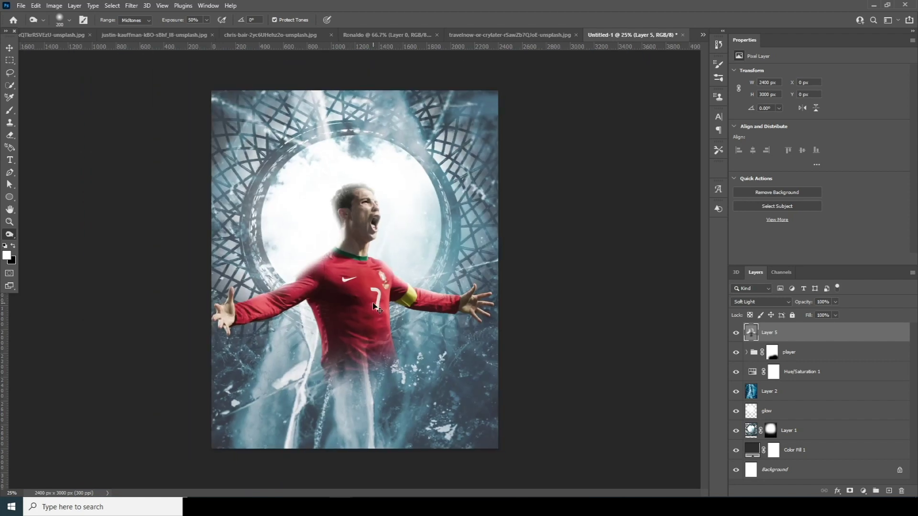
# - Open Layer 3 in Camera Raw and set Clarity +83, Texture +61, Highlights -28, Shadows +53 and Exposure +0.25
pyautogui.hotkey('ctrl', '+')
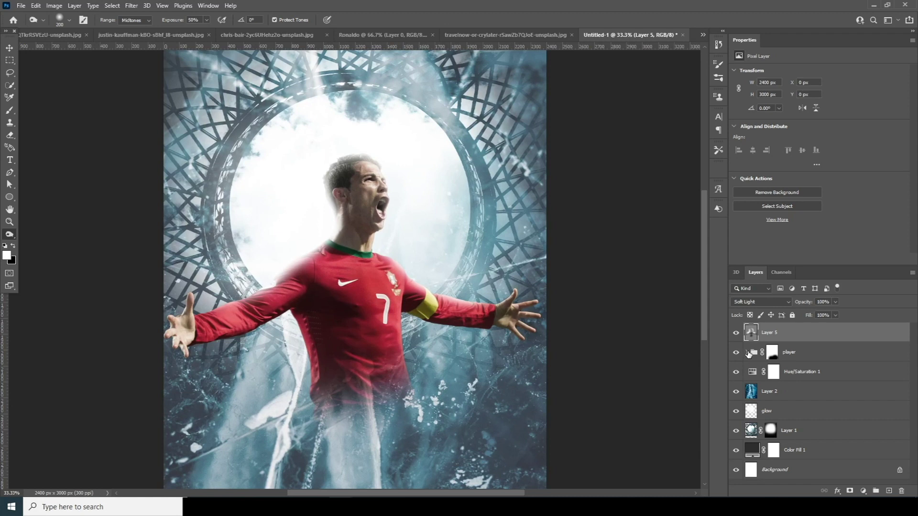
pyautogui.click(747, 353)
pyautogui.click(759, 396)
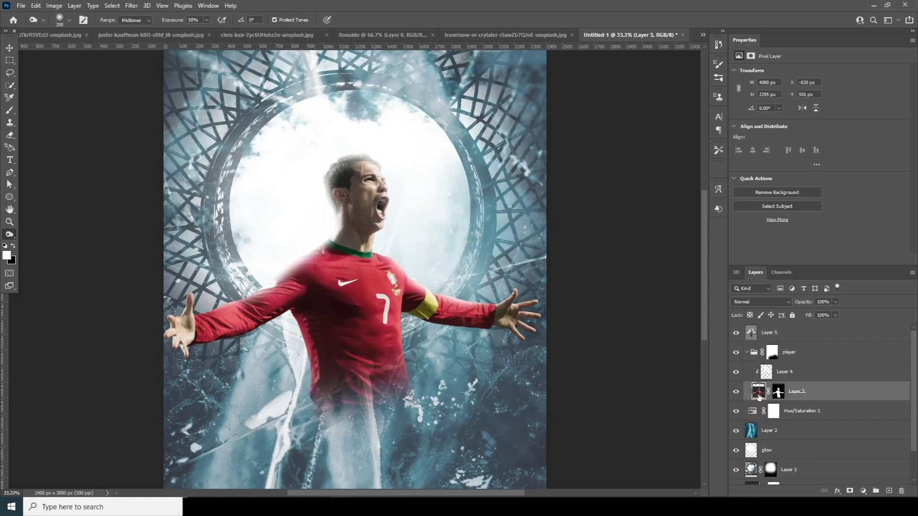
pyautogui.click(130, 6)
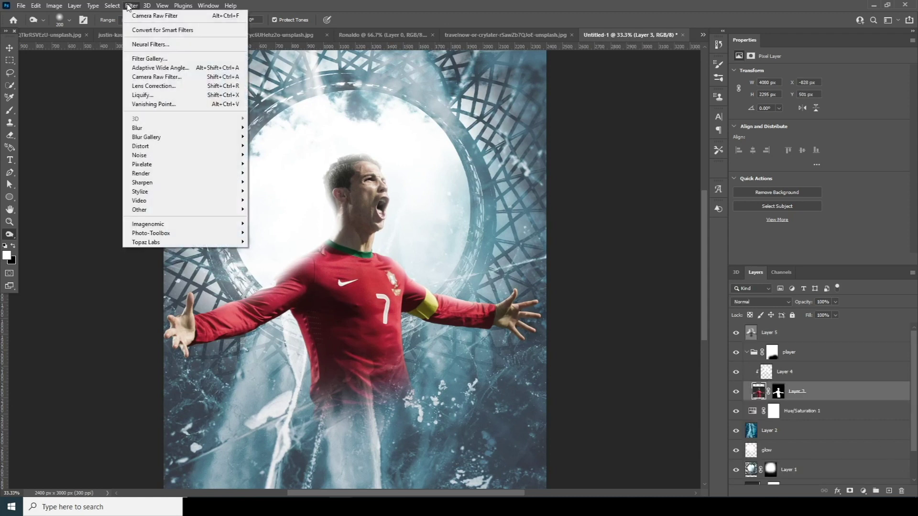
pyautogui.click(154, 78)
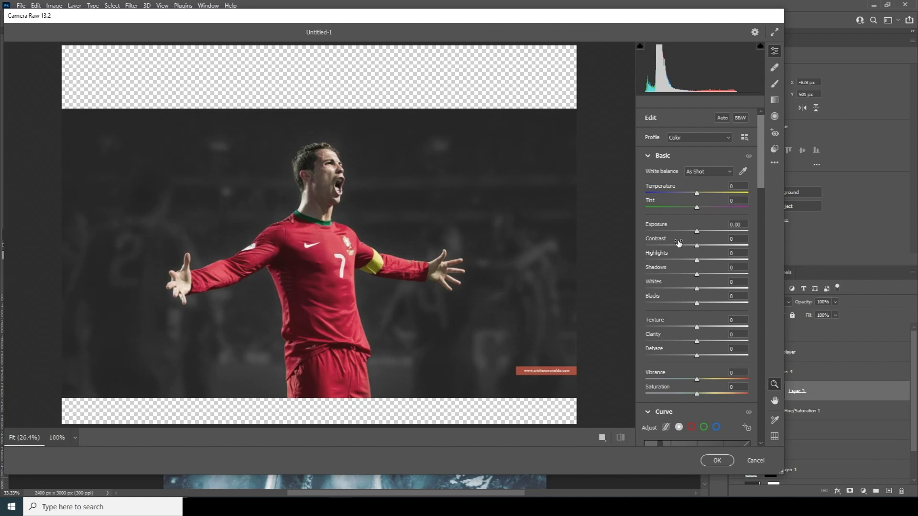
pyautogui.click(740, 342)
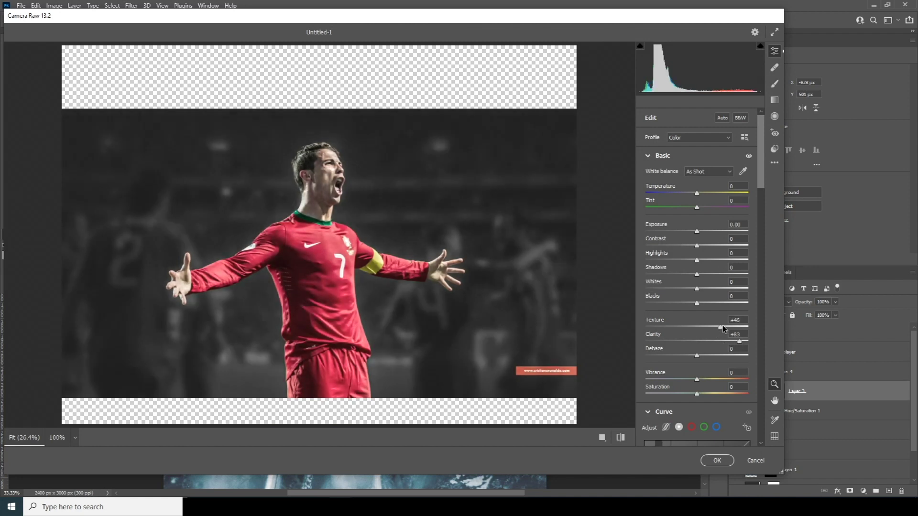
pyautogui.doubleClick(725, 327)
pyautogui.moveTo(660, 261); pyautogui.dragTo(725, 276)
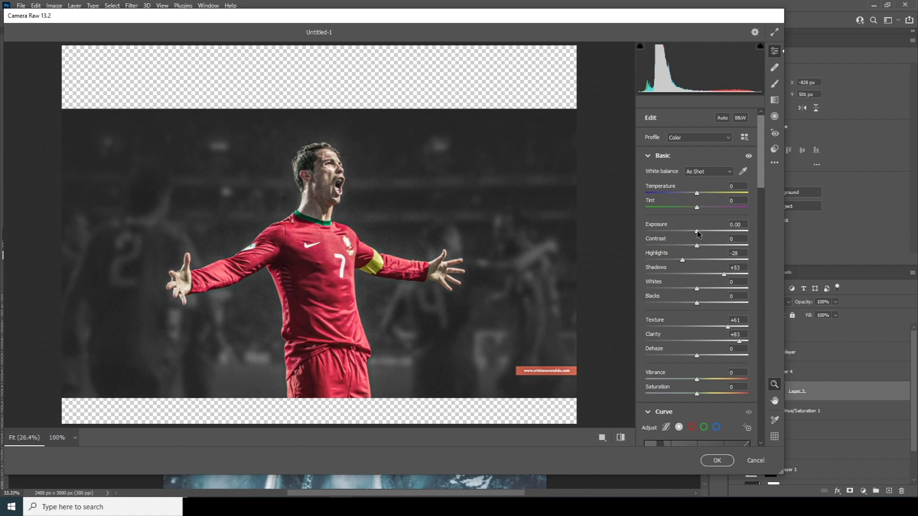
pyautogui.moveTo(699, 233); pyautogui.dragTo(701, 233)
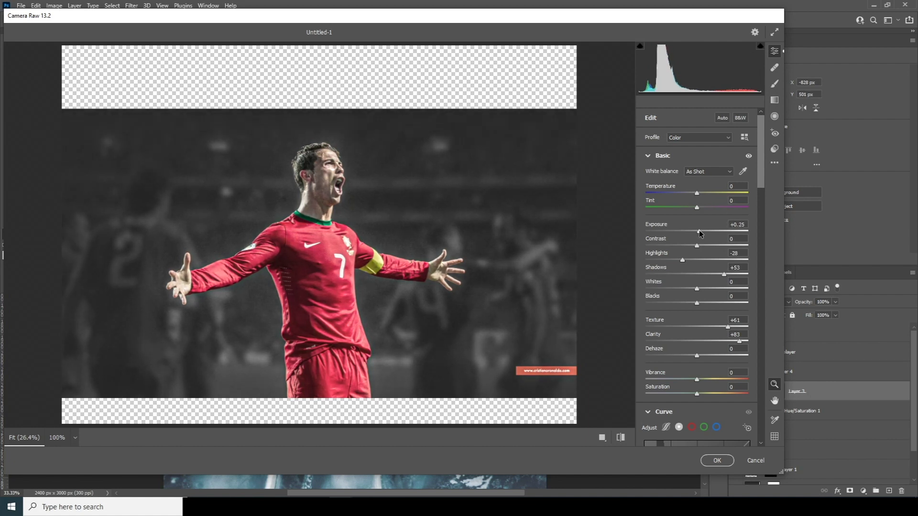
# - Raise Noise Reduction, Color Noise Reduction and Sharpening in Camera Raw's Detail settings for the player photo
pyautogui.scroll(-7, 755, 215)
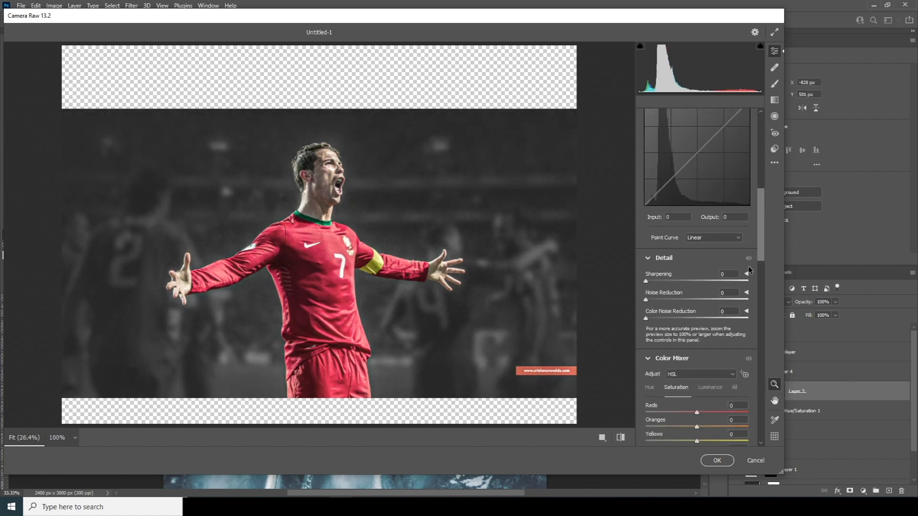
pyautogui.click(718, 300)
pyautogui.click(696, 318)
pyautogui.moveTo(697, 317); pyautogui.dragTo(703, 317)
pyautogui.click(665, 280)
pyautogui.click(691, 281)
# - Set the Color Mixer saturation of Oranges to -48 and Reds to +24 for the player photo
pyautogui.moveTo(761, 239); pyautogui.dragTo(760, 277)
pyautogui.scroll(1, 759, 284)
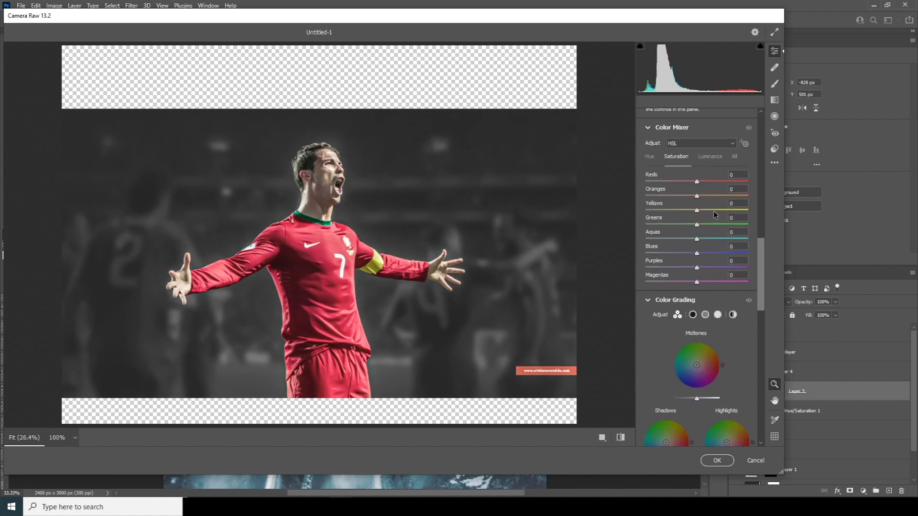
pyautogui.click(672, 197)
pyautogui.moveTo(673, 196); pyautogui.dragTo(710, 181)
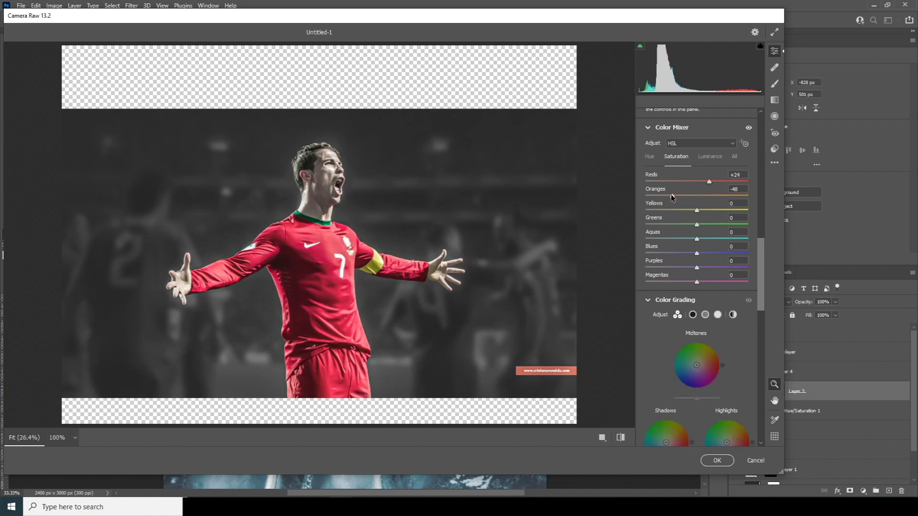
pyautogui.moveTo(761, 279); pyautogui.dragTo(761, 385)
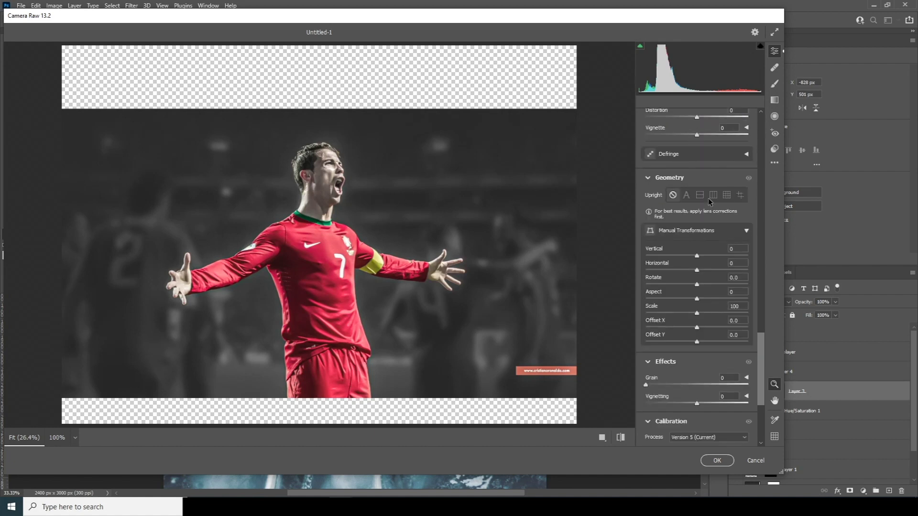
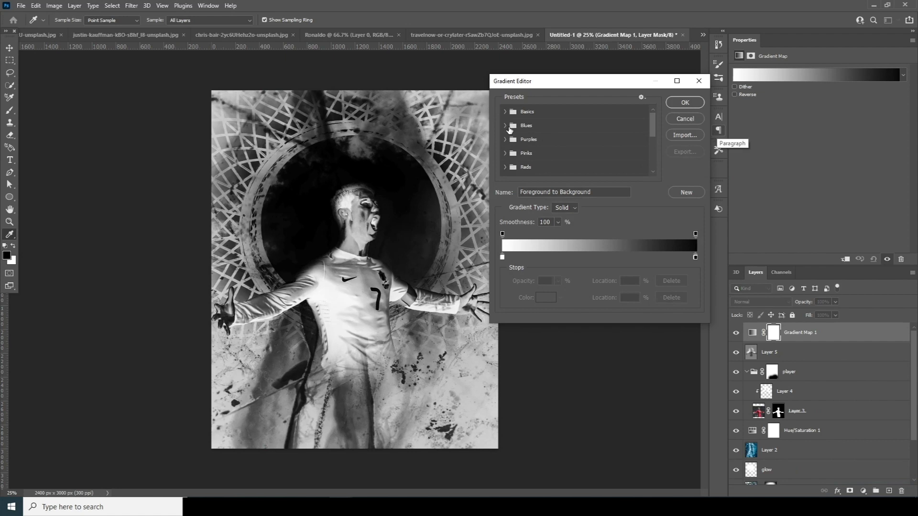
# - Choose the Blue_31 preset for the gradient map, check the colors of both end stops and accept the gradient
pyautogui.scroll(-3, 653, 130)
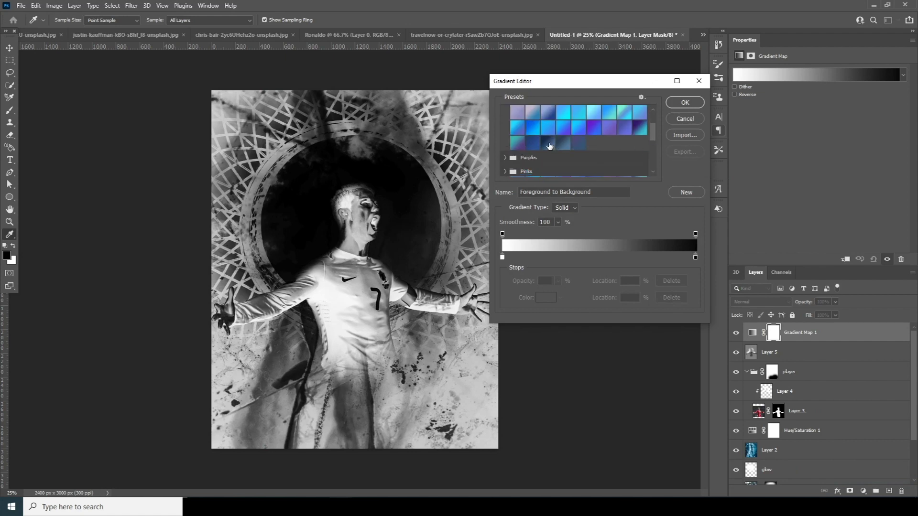
pyautogui.click(559, 145)
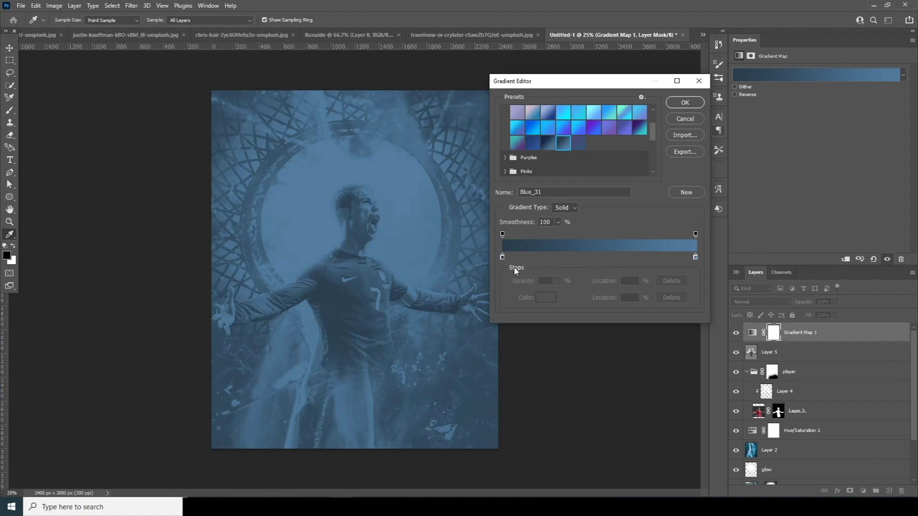
pyautogui.click(502, 260)
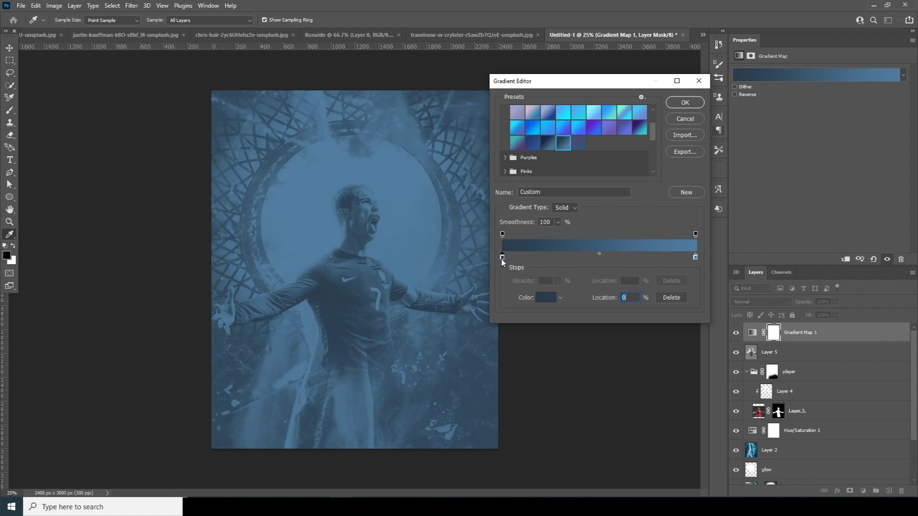
pyautogui.click(546, 298)
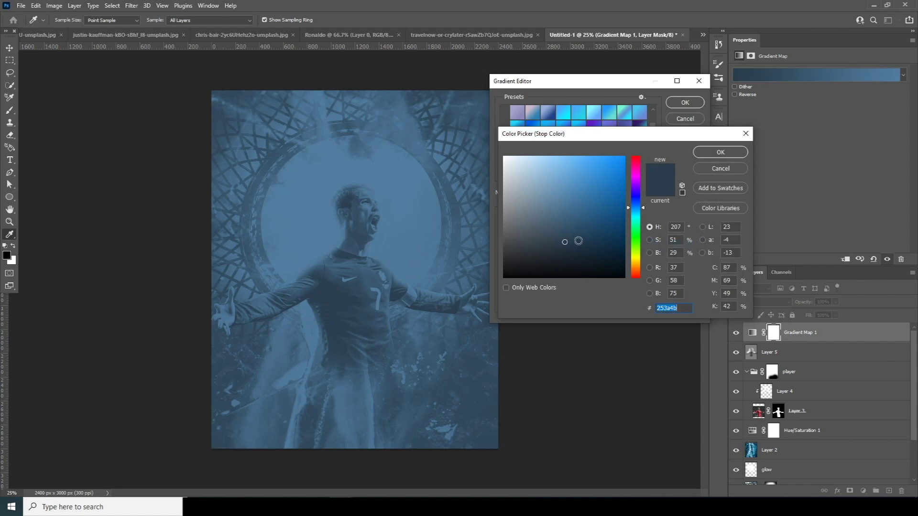
pyautogui.click(710, 169)
pyautogui.click(696, 259)
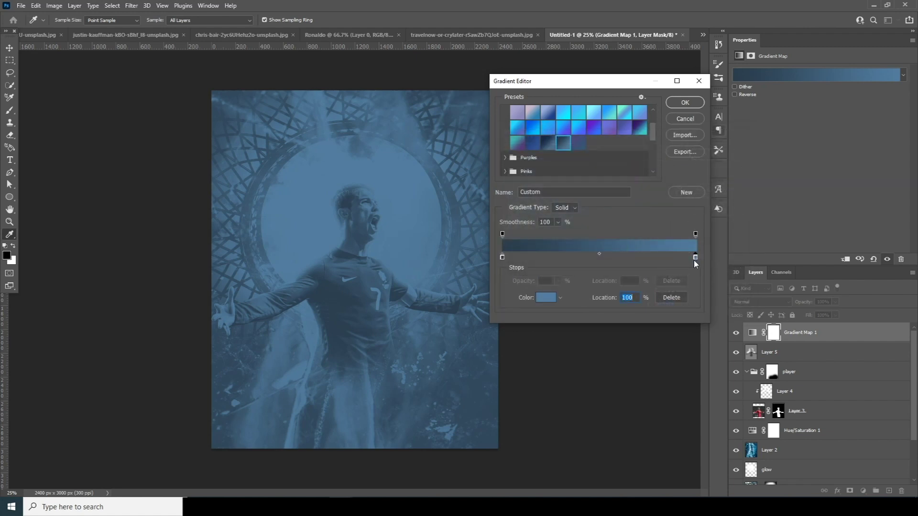
pyautogui.click(550, 300)
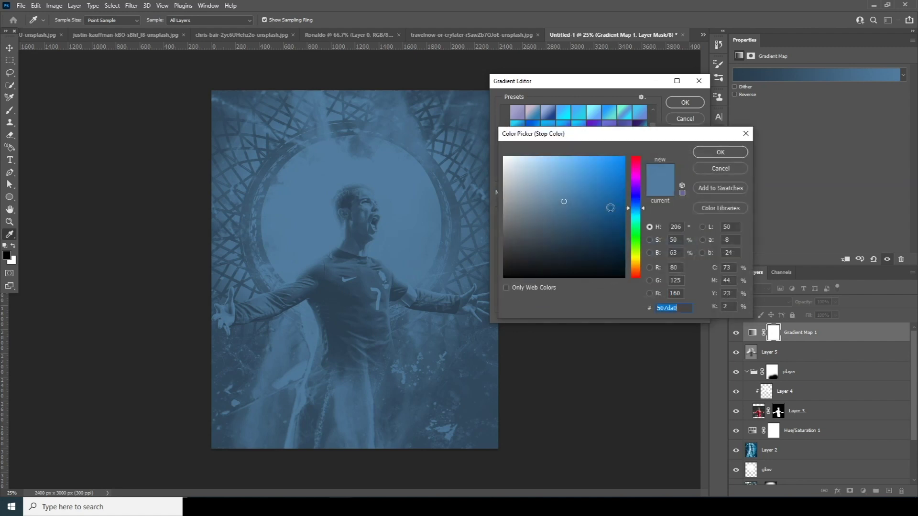
pyautogui.click(715, 154)
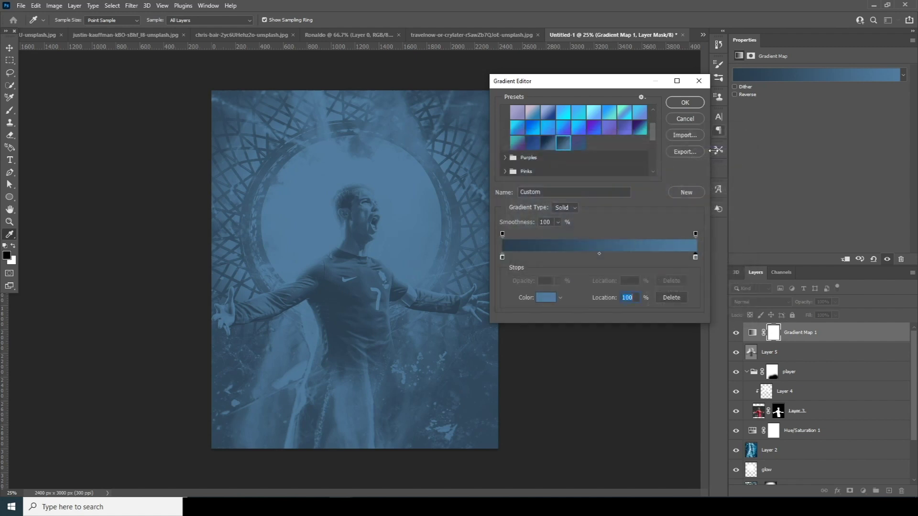
pyautogui.click(686, 102)
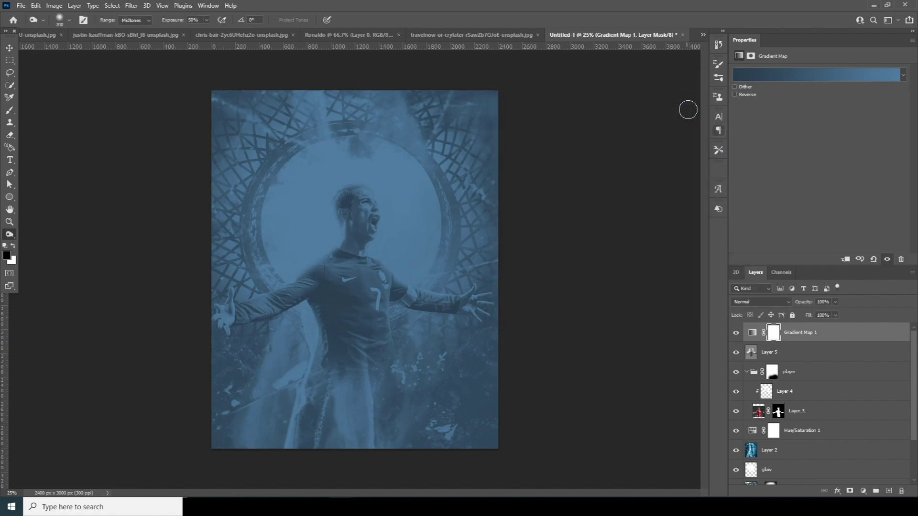
# - Set the gradient map layer's blend mode to Screen, compare several blue presets and apply Blue_30 as its gradient
pyautogui.click(761, 303)
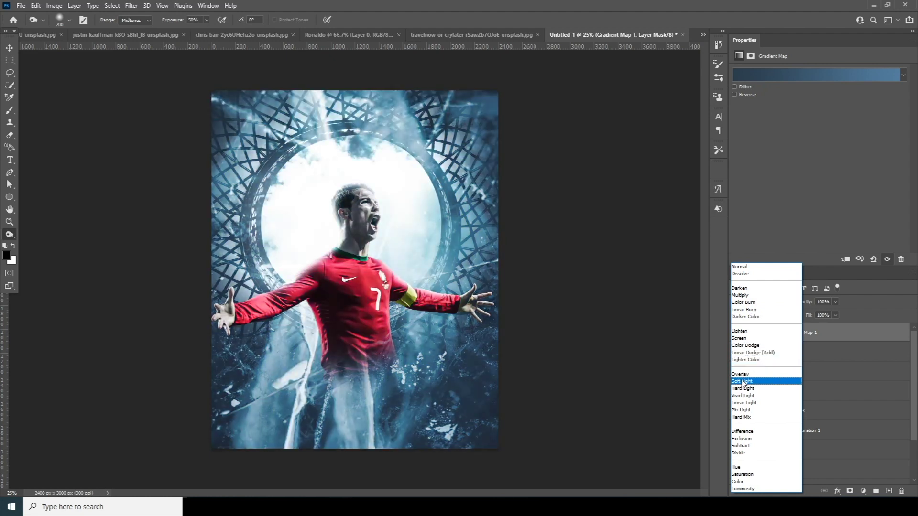
pyautogui.click(740, 338)
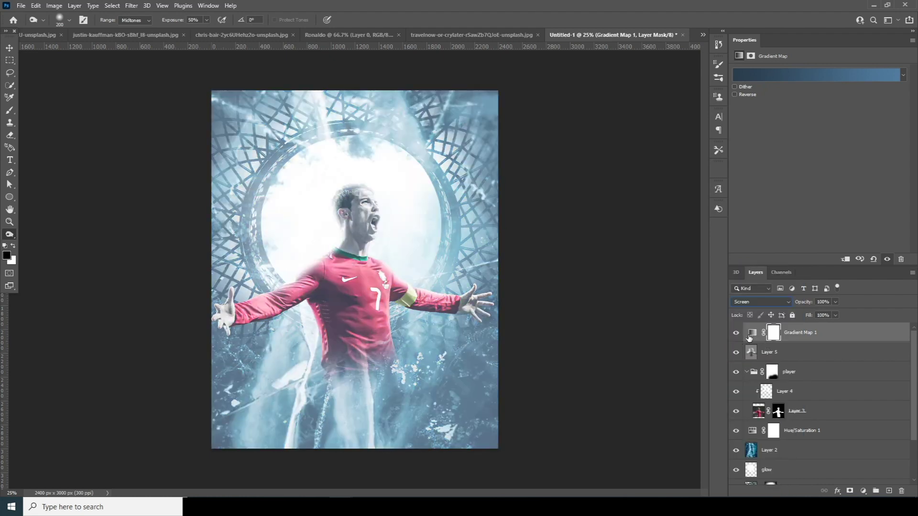
pyautogui.click(765, 77)
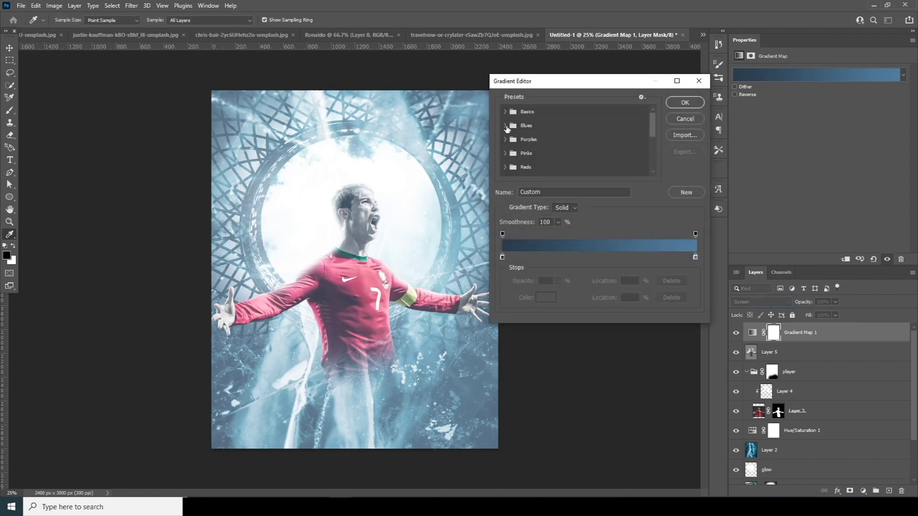
pyautogui.click(506, 126)
pyautogui.moveTo(654, 126); pyautogui.dragTo(655, 139)
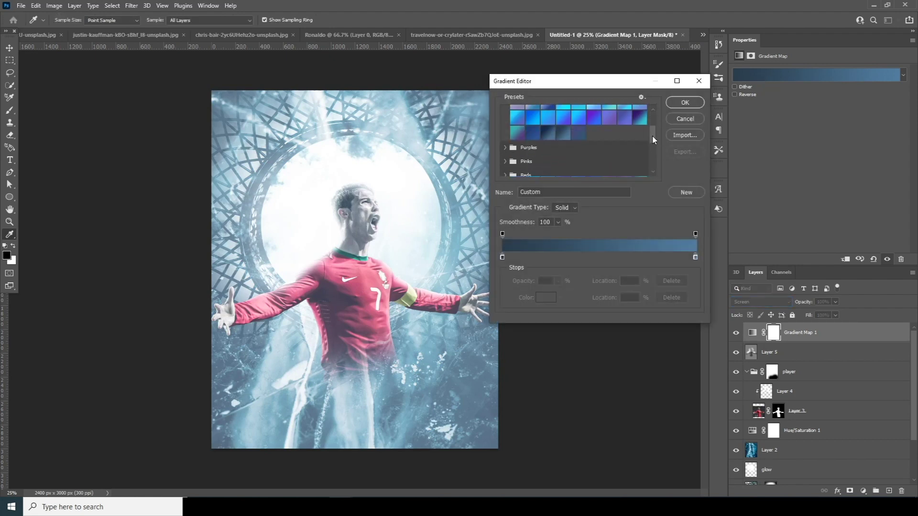
pyautogui.click(548, 134)
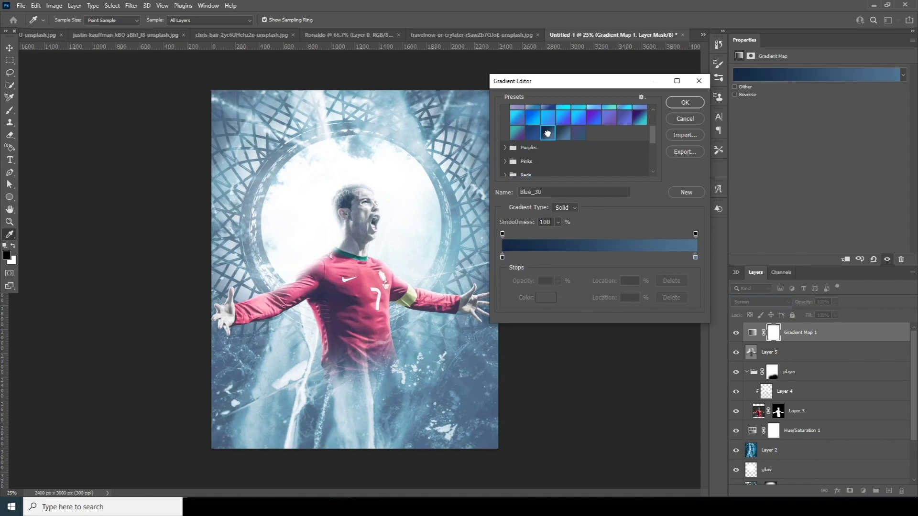
pyautogui.click(533, 134)
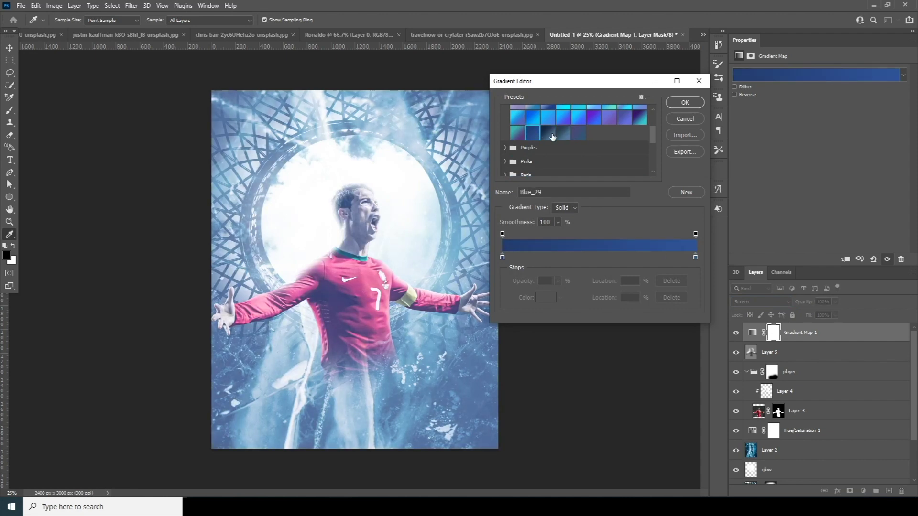
pyautogui.click(552, 136)
pyautogui.click(562, 134)
pyautogui.click(548, 137)
pyautogui.click(685, 102)
pyautogui.press('o')
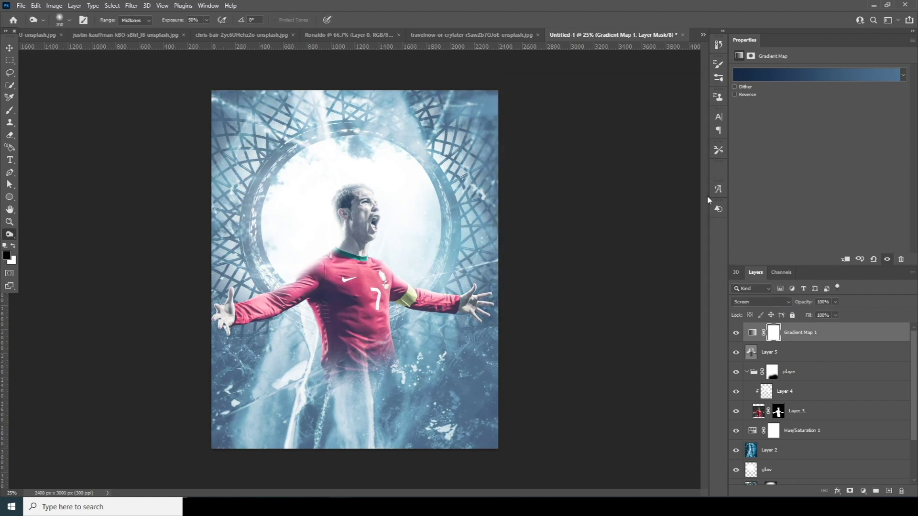
# - Paint black on Layer 1's mask with a soft brush of about 1200 px to fade the skylight's outer corners
pyautogui.scroll(-3, 917, 372)
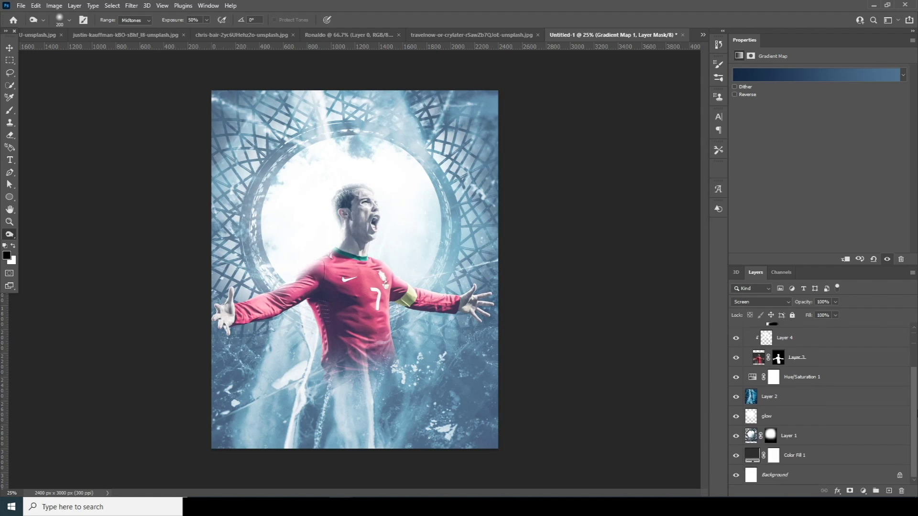
pyautogui.click(751, 436)
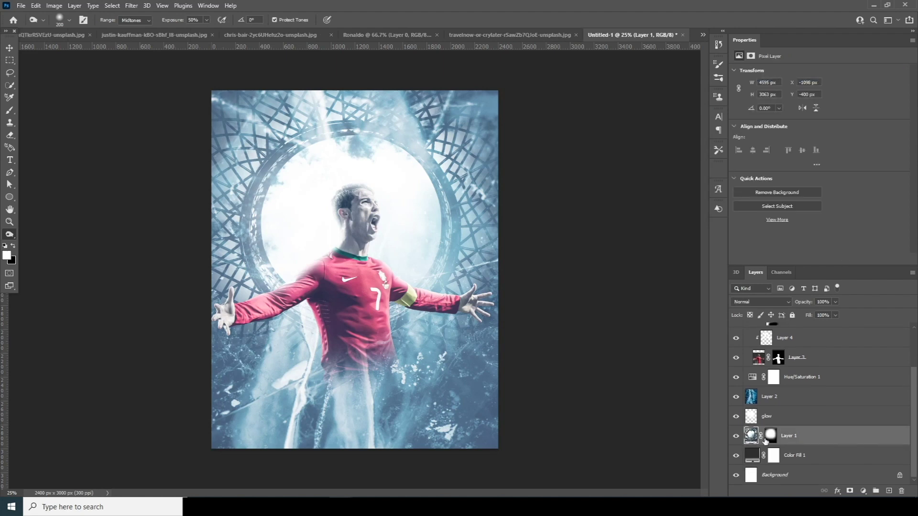
pyautogui.press('b')
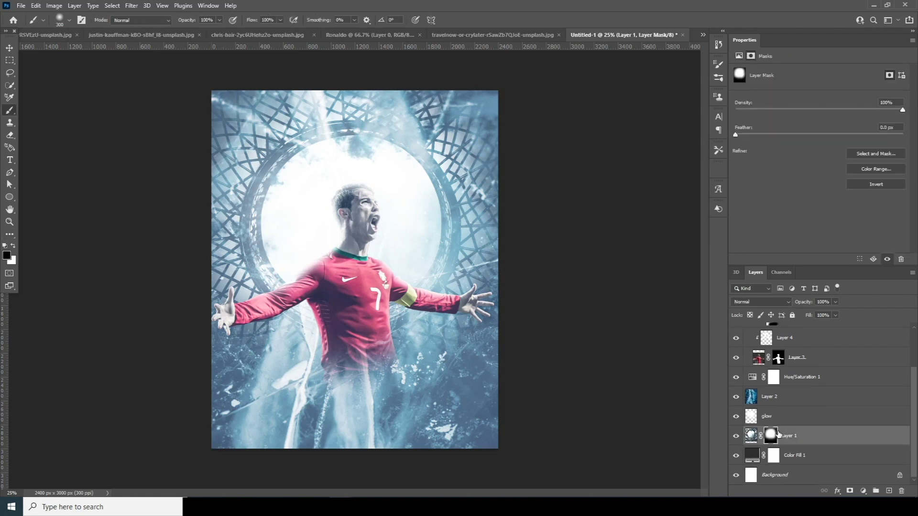
pyautogui.press(']')
pyautogui.press(']')
pyautogui.press(']')
pyautogui.press(']')
pyautogui.press(']')
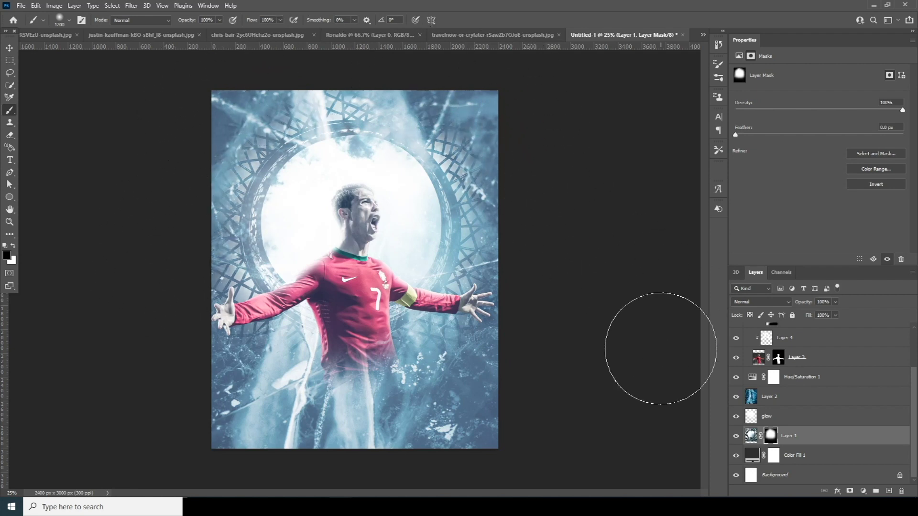
# - Bring the broken-ice photo into the poster over its lower part and place its layer directly above the player group
pyautogui.moveTo(914, 440); pyautogui.dragTo(916, 384)
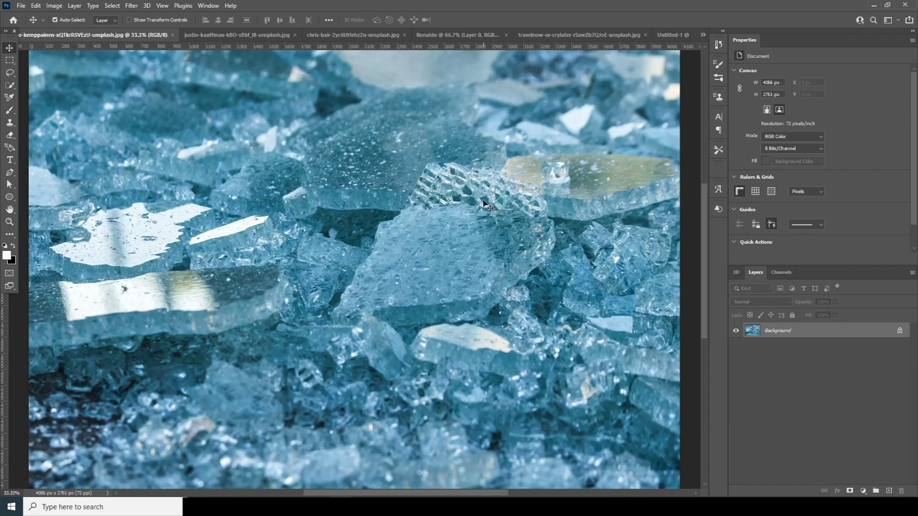
pyautogui.moveTo(487, 206); pyautogui.dragTo(392, 363)
pyautogui.moveTo(760, 477); pyautogui.dragTo(800, 360)
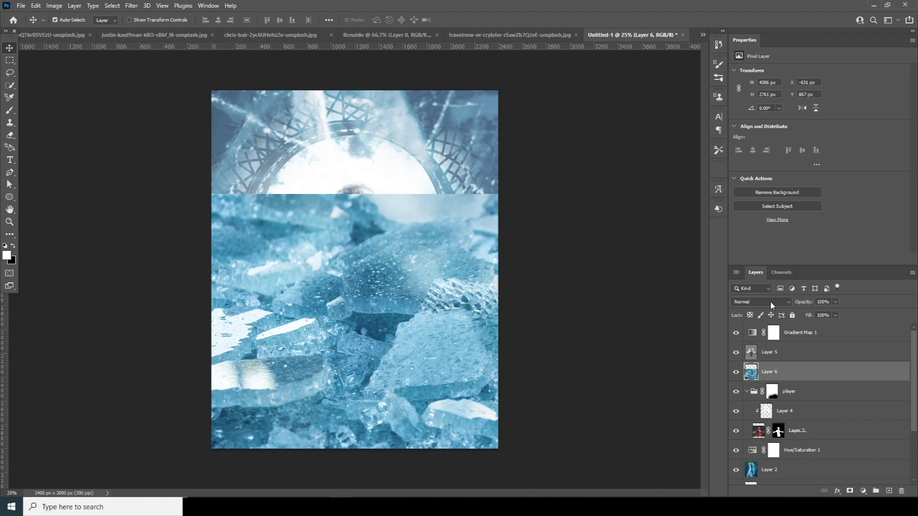
# - Set the broken-ice layer to Soft Light blending at 72% opacity
pyautogui.click(787, 305)
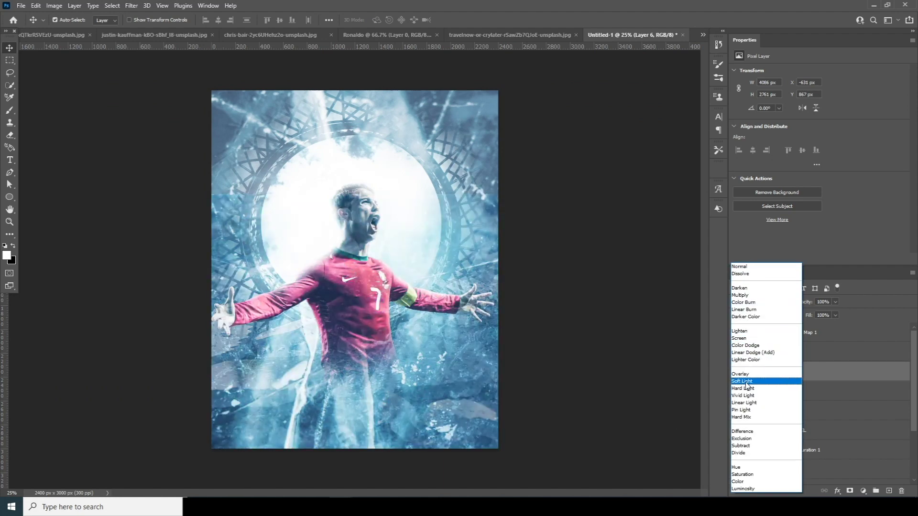
pyautogui.click(747, 382)
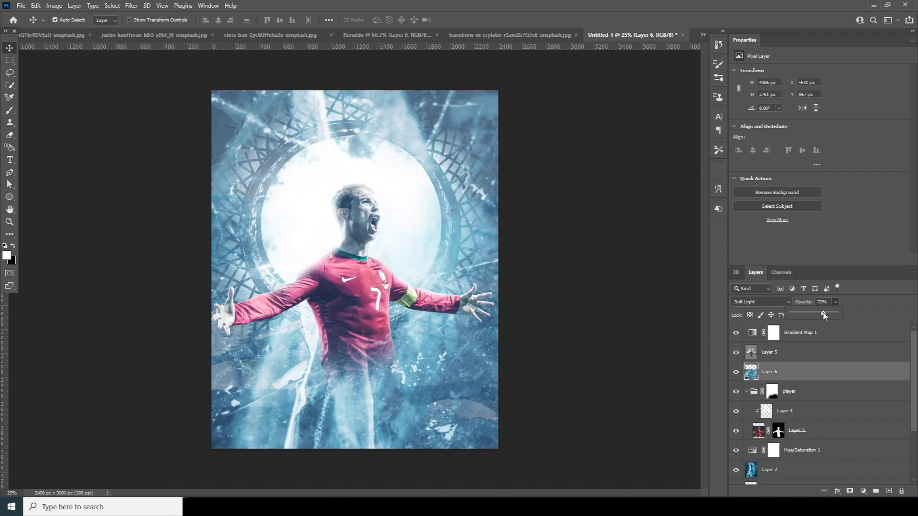
pyautogui.press('Return')
# - Add a Curves adjustment above Gradient Map 1, pulling the upper midtones down and setting a shadow point at input 42, output 29
pyautogui.click(755, 337)
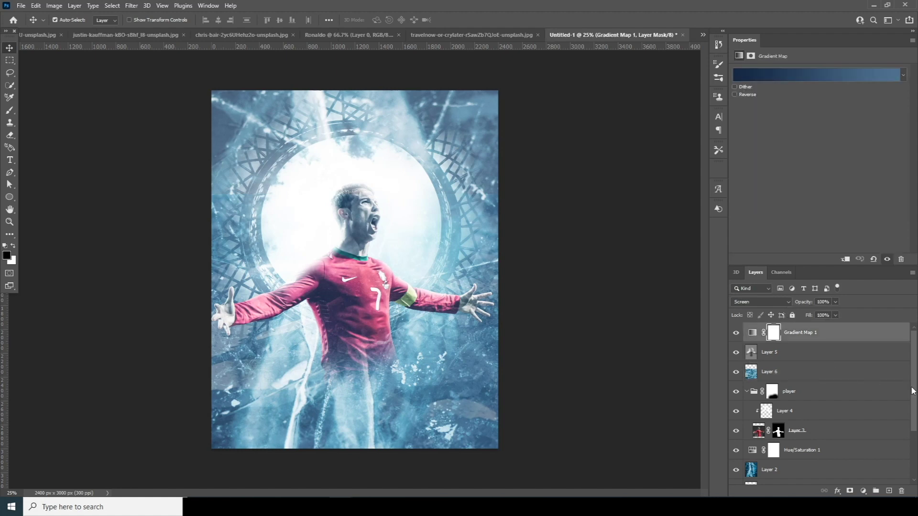
pyautogui.click(864, 493)
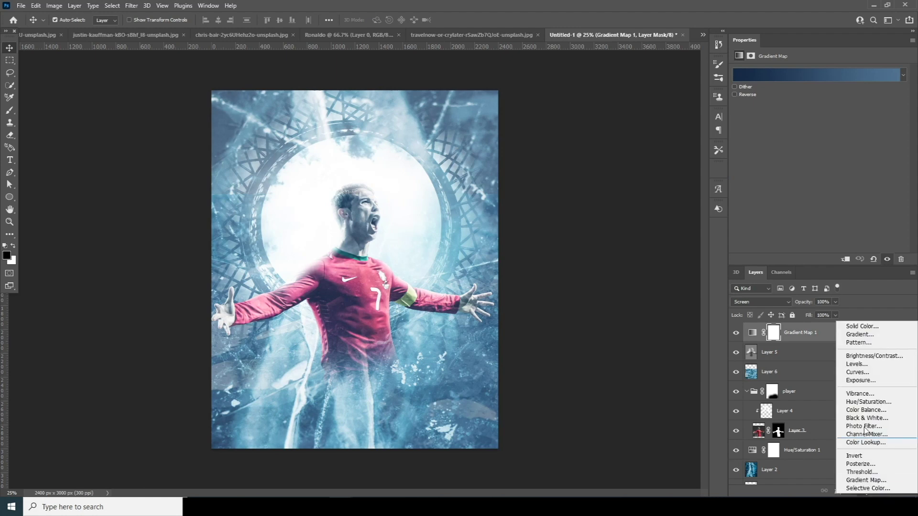
pyautogui.click(861, 371)
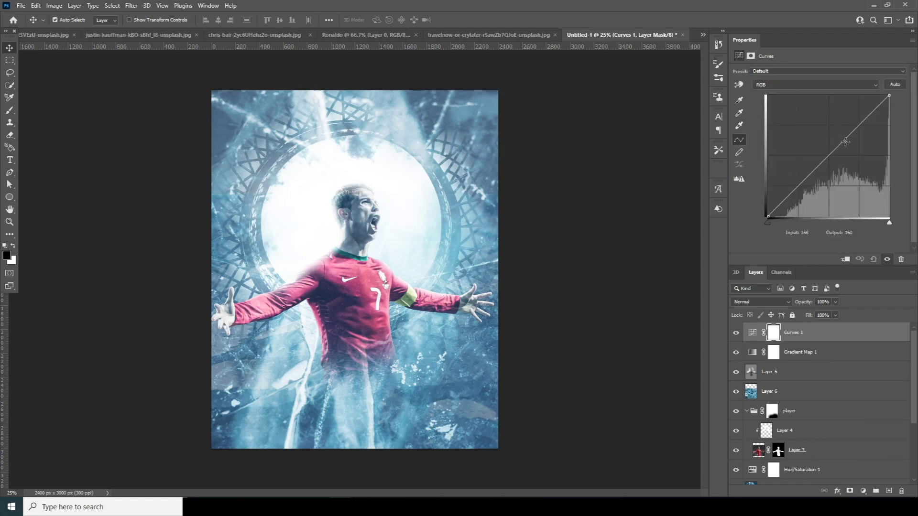
pyautogui.moveTo(843, 141); pyautogui.dragTo(854, 151)
pyautogui.moveTo(791, 205); pyautogui.dragTo(789, 202)
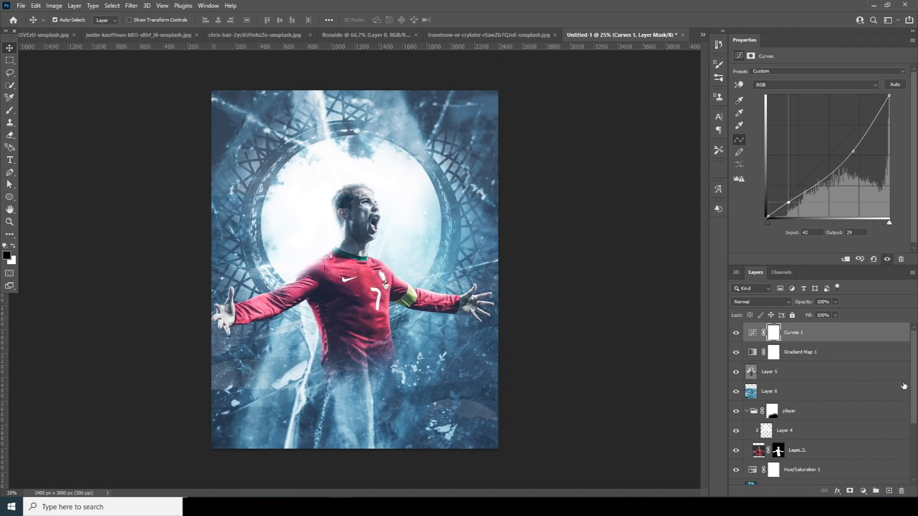
# - Add the text RONALDO in the Rawk Brush font and place it beside the player's head
pyautogui.click(10, 160)
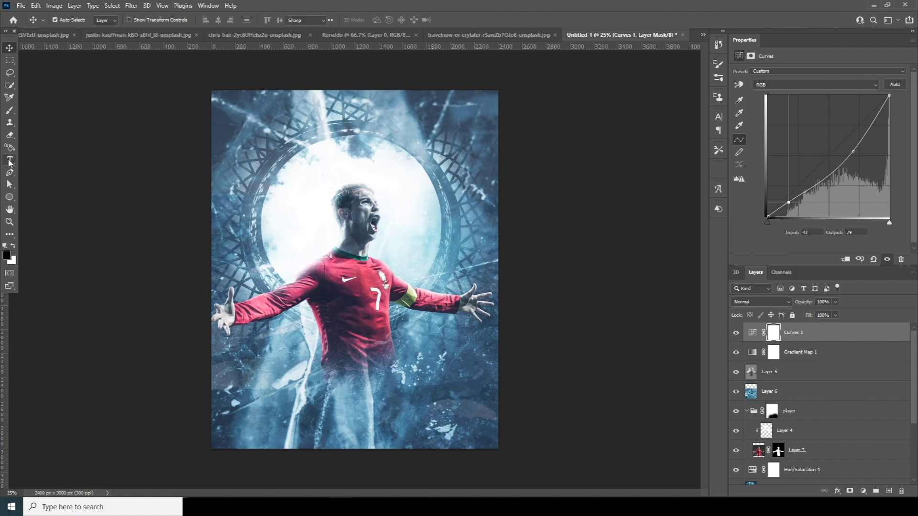
pyautogui.click(304, 359)
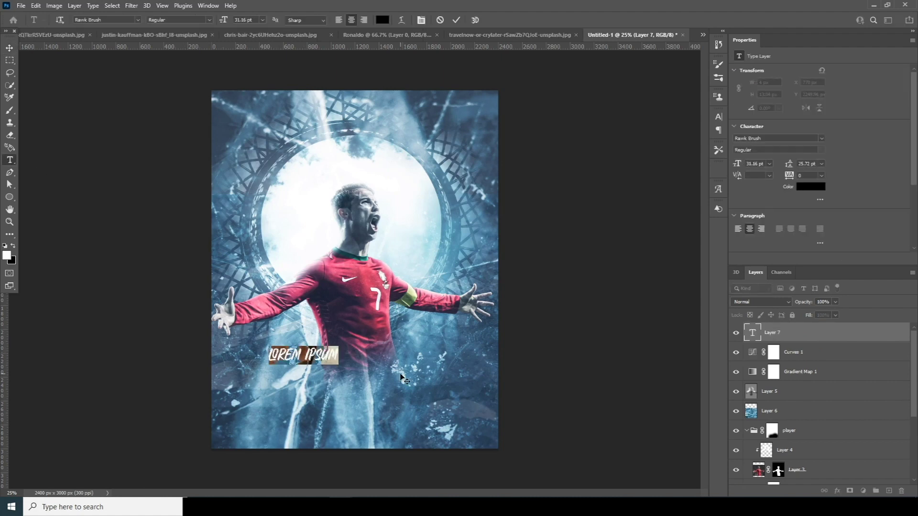
pyautogui.write('RONALDO')
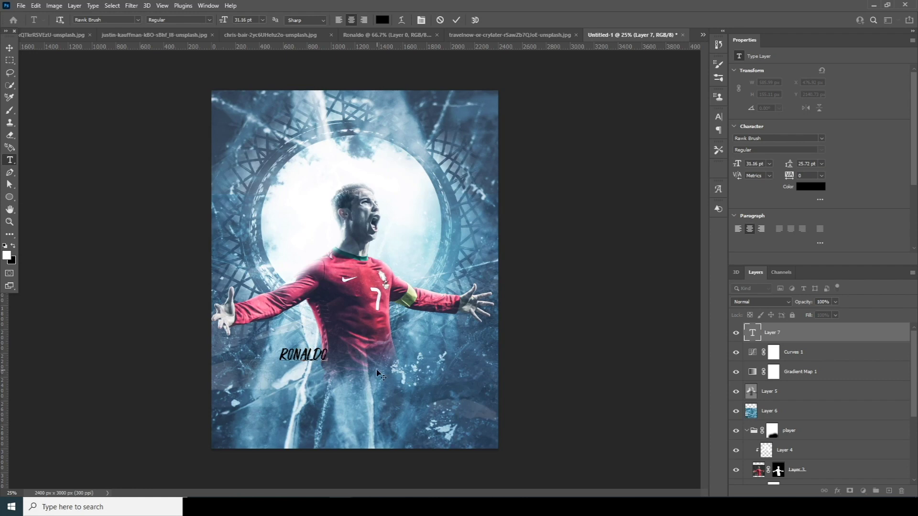
pyautogui.moveTo(382, 375); pyautogui.dragTo(379, 239)
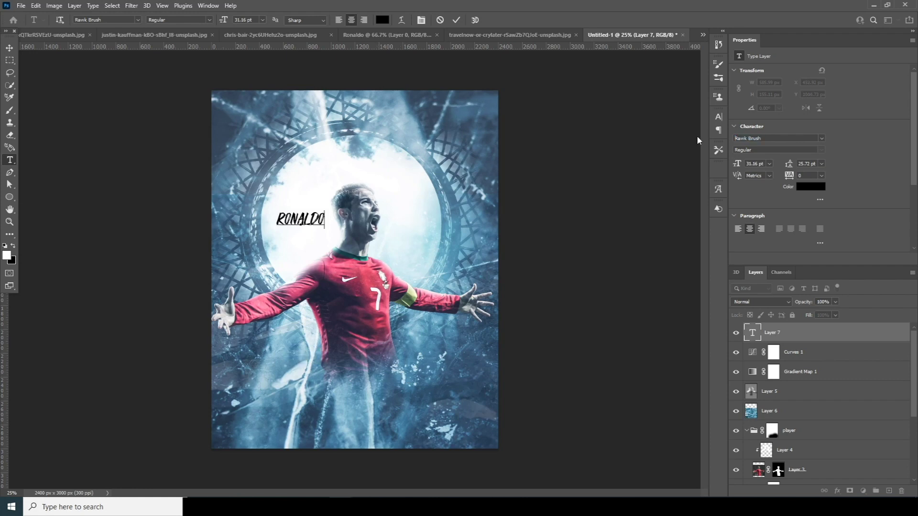
pyautogui.click(762, 140)
pyautogui.click(9, 48)
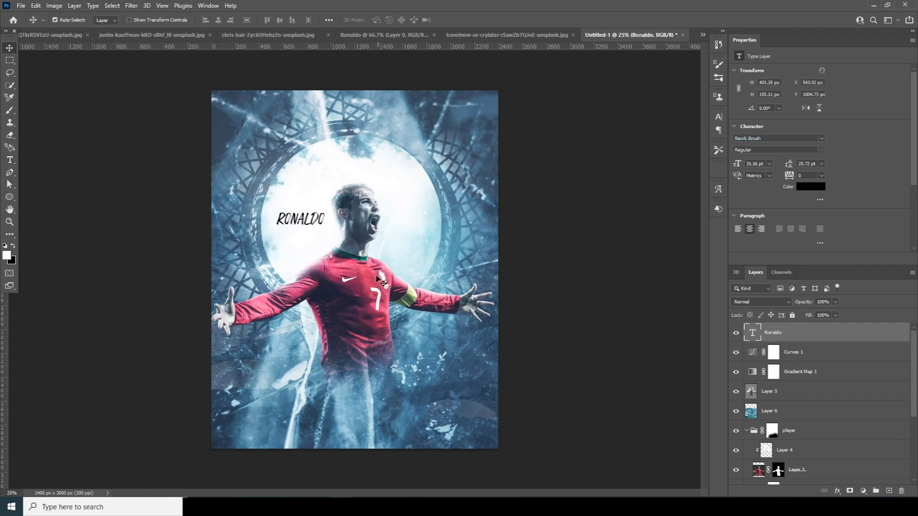
# - Scale the RONALDO text to 342.41% width and 468.71% height, rotate it -5.49° and place it over the player's waist
pyautogui.hotkey('ctrl', 't')
pyautogui.moveTo(300, 219); pyautogui.dragTo(435, 380)
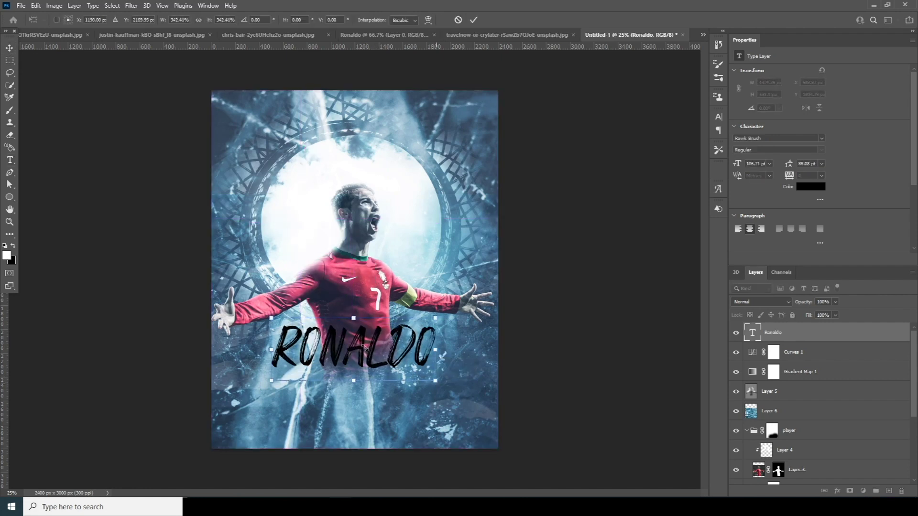
pyautogui.moveTo(355, 317); pyautogui.dragTo(353, 295)
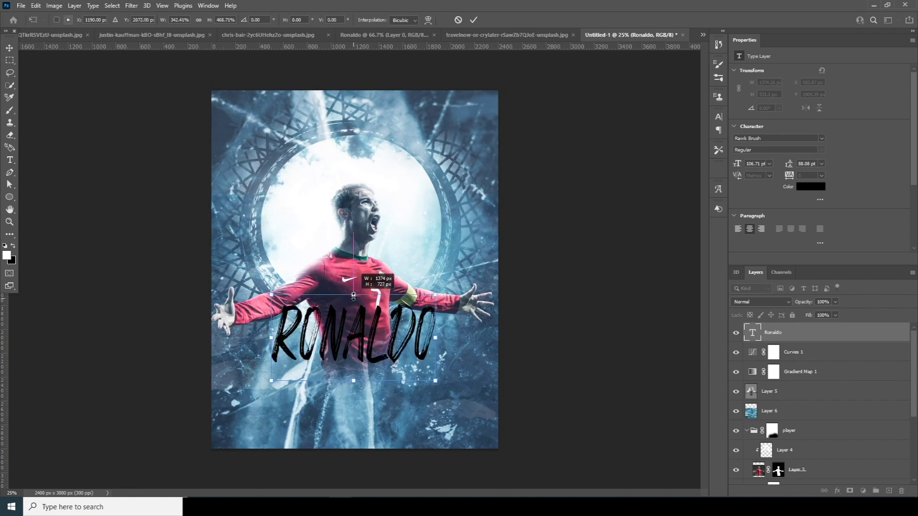
pyautogui.moveTo(453, 395); pyautogui.dragTo(459, 387)
pyautogui.moveTo(377, 347); pyautogui.dragTo(379, 375)
pyautogui.press('Return')
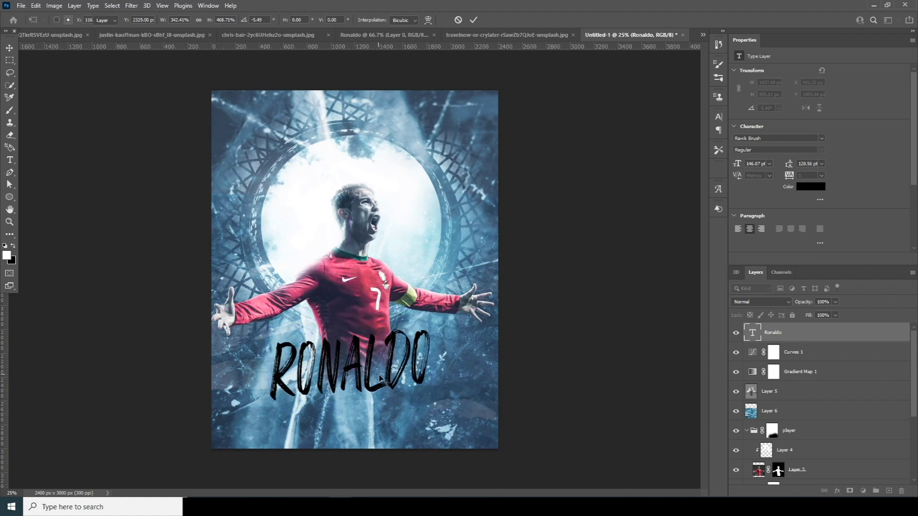
# - Change the RONALDO text color to white (ffffff) and move its layer below Gradient Map 1
pyautogui.doubleClick(753, 332)
pyautogui.click(811, 186)
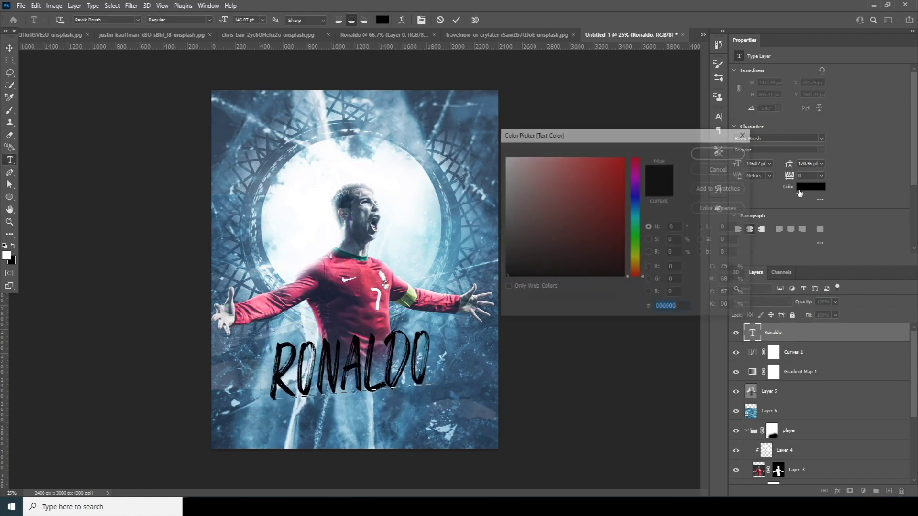
pyautogui.moveTo(523, 194); pyautogui.dragTo(467, 127)
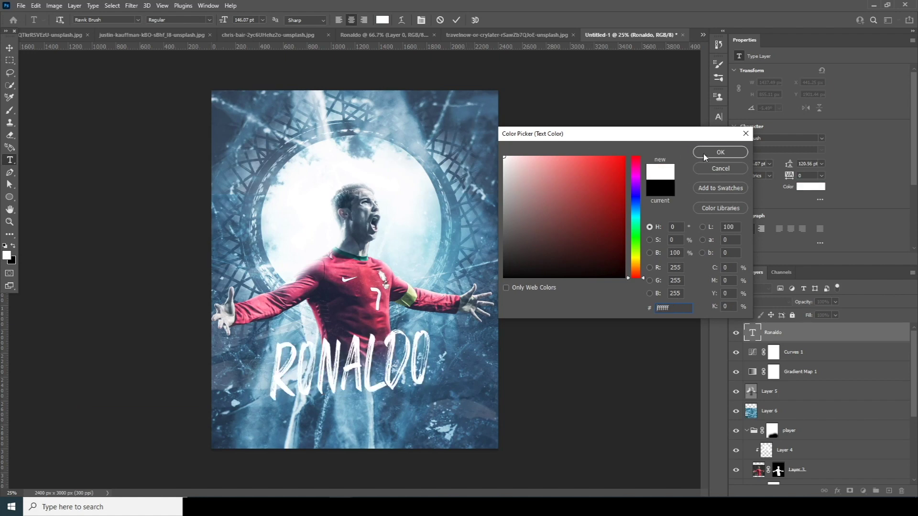
pyautogui.click(720, 152)
pyautogui.moveTo(753, 335); pyautogui.dragTo(754, 381)
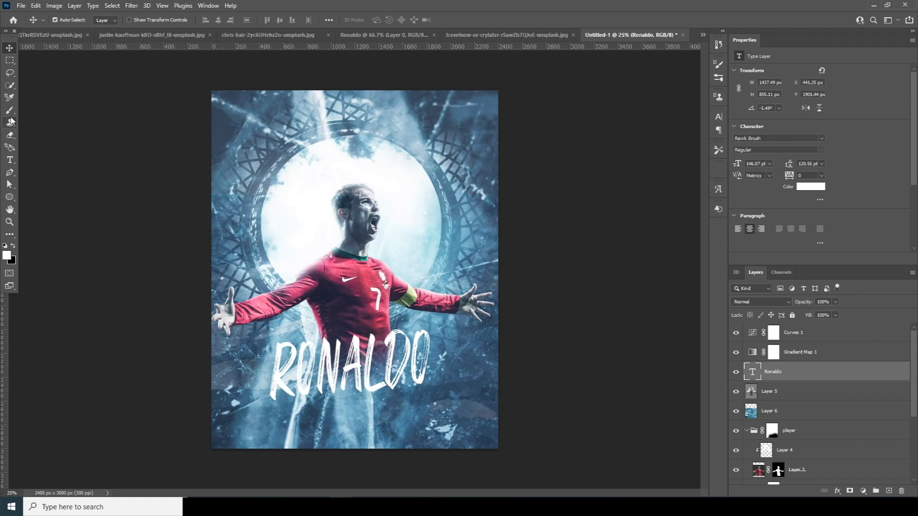
# - Add a second white Rawk Brush text layer holding a single small brush-mark character near the top of the skylight
pyautogui.click(10, 160)
pyautogui.click(277, 177)
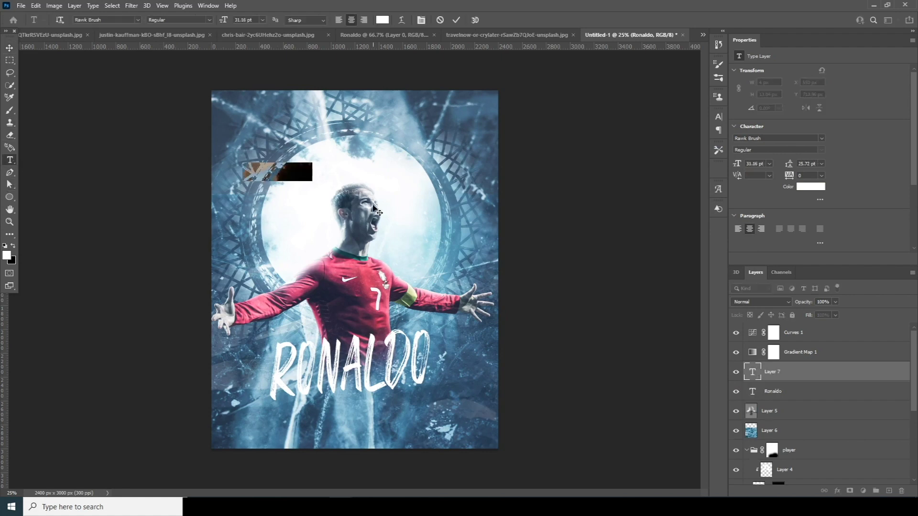
pyautogui.press('BackSpace')
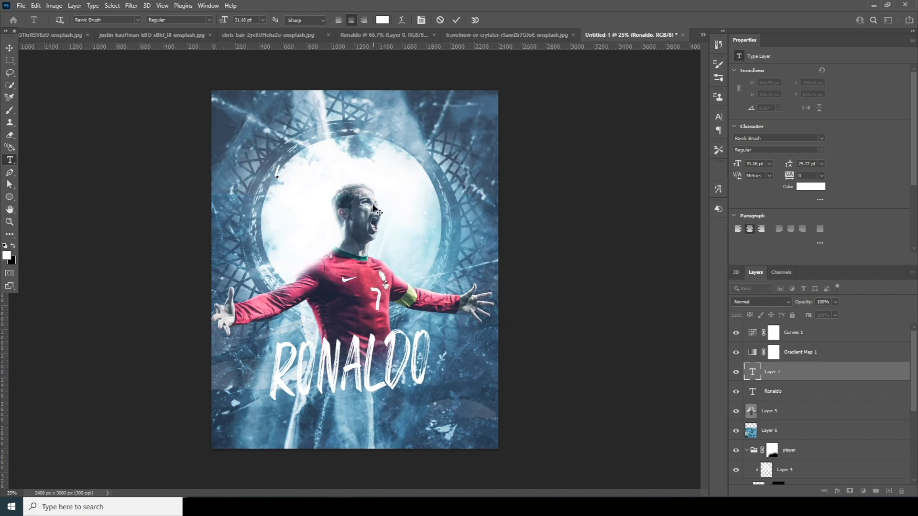
pyautogui.click(9, 48)
# - Stretch the brush-mark character into a long thin stroke, rotate it -94.33° and lay it across the middle of RONALDO
pyautogui.hotkey('ctrl', 't')
pyautogui.moveTo(278, 159); pyautogui.dragTo(472, 387)
pyautogui.moveTo(281, 403)
pyautogui.mouseDown()
pyautogui.moveTo(185, 400)
pyautogui.moveTo(172, 410)
pyautogui.mouseUp()
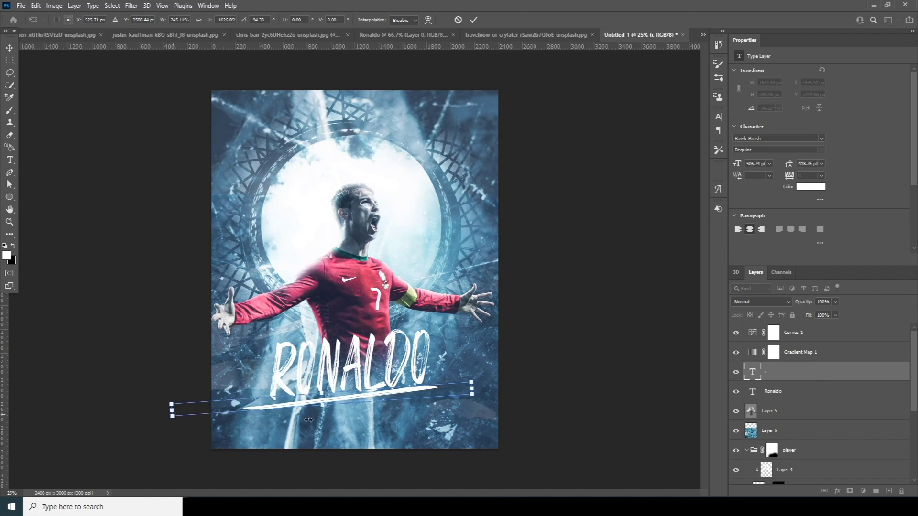
pyautogui.moveTo(324, 407); pyautogui.dragTo(387, 369)
pyautogui.press('Return')
# - Convert the brush-stroke text layer to a smart object
pyautogui.rightClick(782, 374)
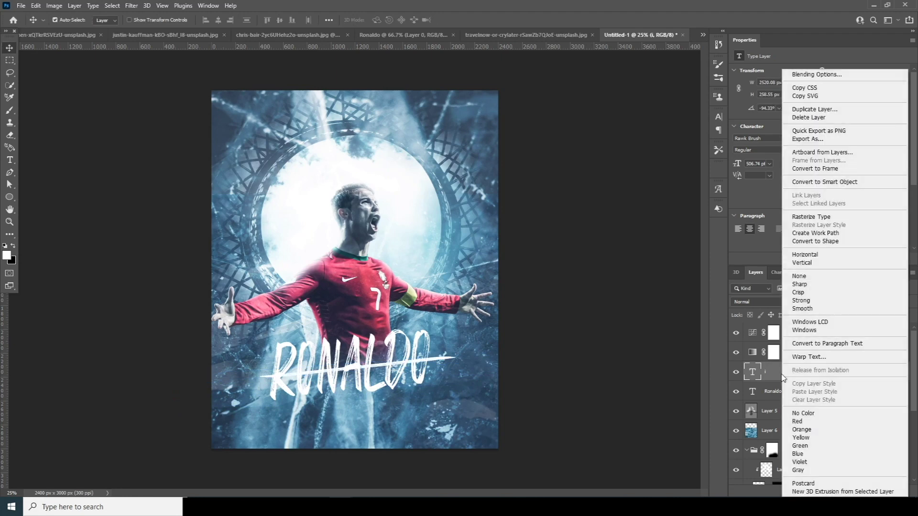
pyautogui.click(838, 183)
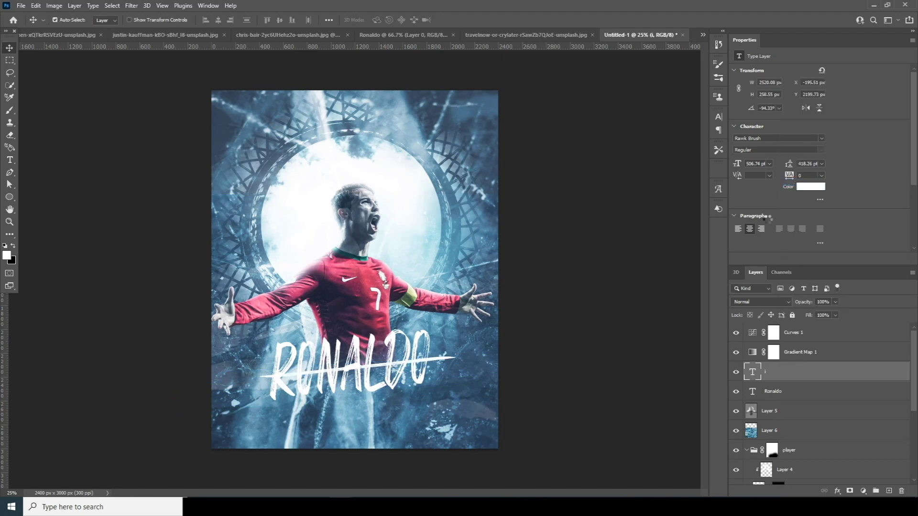
# - Warp the brush stroke across RONALDO into a gentle curve, extending its ends outward on both sides of the lettering
pyautogui.hotkey('ctrl', 't')
pyautogui.rightClick(345, 379)
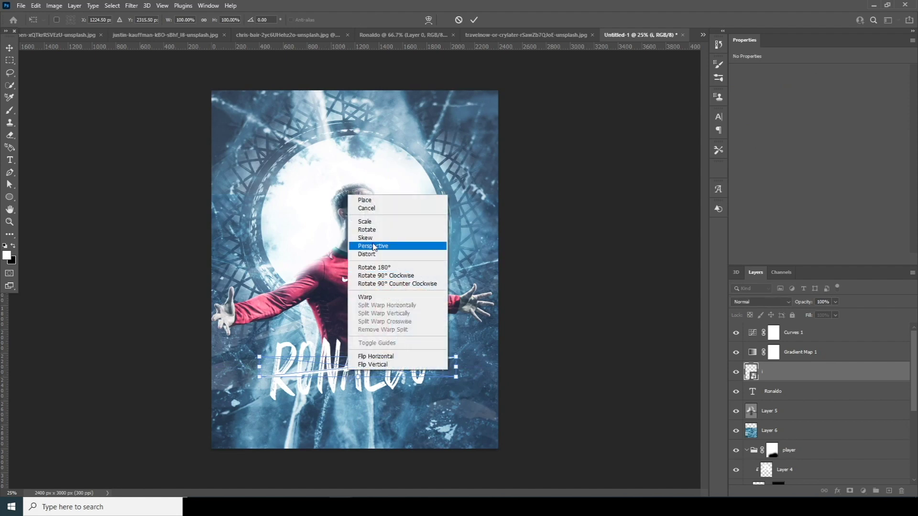
pyautogui.click(373, 298)
pyautogui.moveTo(276, 376)
pyautogui.mouseDown()
pyautogui.moveTo(228, 400)
pyautogui.moveTo(243, 404)
pyautogui.moveTo(222, 389)
pyautogui.moveTo(220, 369)
pyautogui.mouseUp()
pyautogui.moveTo(457, 377); pyautogui.dragTo(460, 370)
pyautogui.press('Return')
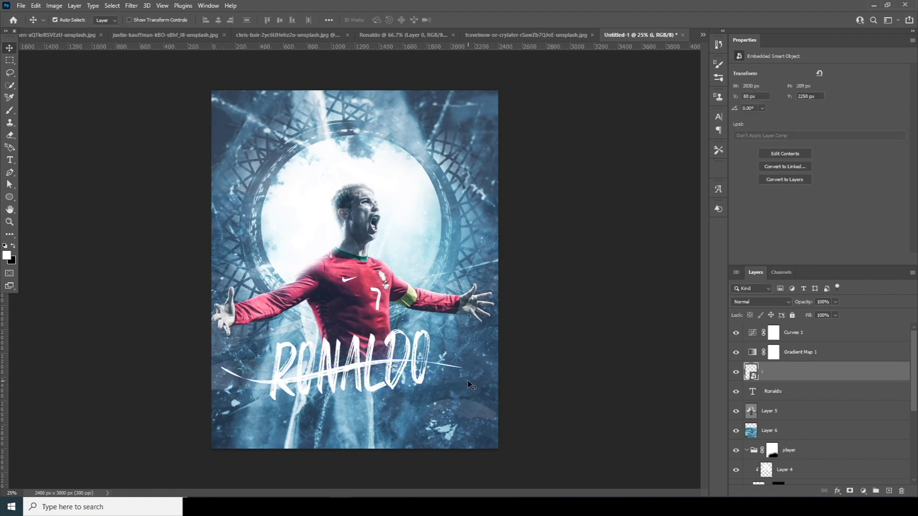
# - Add a wide paragraph text box of Lorem ipsum placeholder text near the poster's lower edge, set in Khand at 7 pt
pyautogui.click(9, 159)
pyautogui.moveTo(238, 425); pyautogui.dragTo(496, 440)
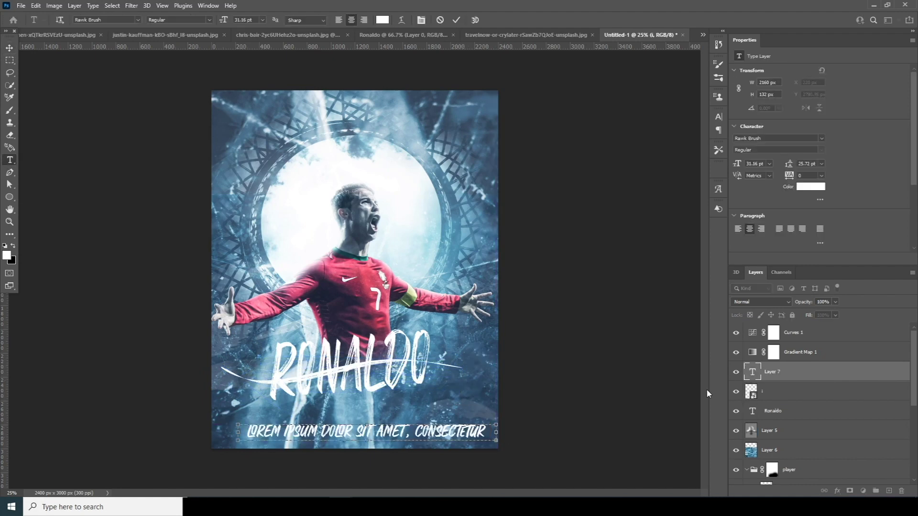
pyautogui.click(777, 139)
pyautogui.write('Khand')
pyautogui.press('Tab')
pyautogui.press('Tab')
pyautogui.write('7')
pyautogui.press('Return')
# - Adjust the placeholder paragraph's line spacing and center the text block beneath the RONALDO lettering
pyautogui.click(821, 164)
pyautogui.click(808, 181)
pyautogui.click(10, 48)
pyautogui.moveTo(373, 423); pyautogui.dragTo(366, 425)
# - Select the RONALDO text and the curved brush stroke together and scale them up slightly, extending down toward the small paragraph
pyautogui.click(364, 368)
pyautogui.keyDown('shift'); pyautogui.click(445, 371); pyautogui.keyUp('shift')
pyautogui.hotkey('ctrl', 't')
pyautogui.moveTo(464, 406); pyautogui.dragTo(471, 412)
pyautogui.press('Return')
# - Darken the lower part of the poster on Layer 5 using the Burn tool with Midtones range, 50% exposure and a 1100 px brush
pyautogui.click(789, 431)
pyautogui.click(9, 234)
pyautogui.click(48, 413)
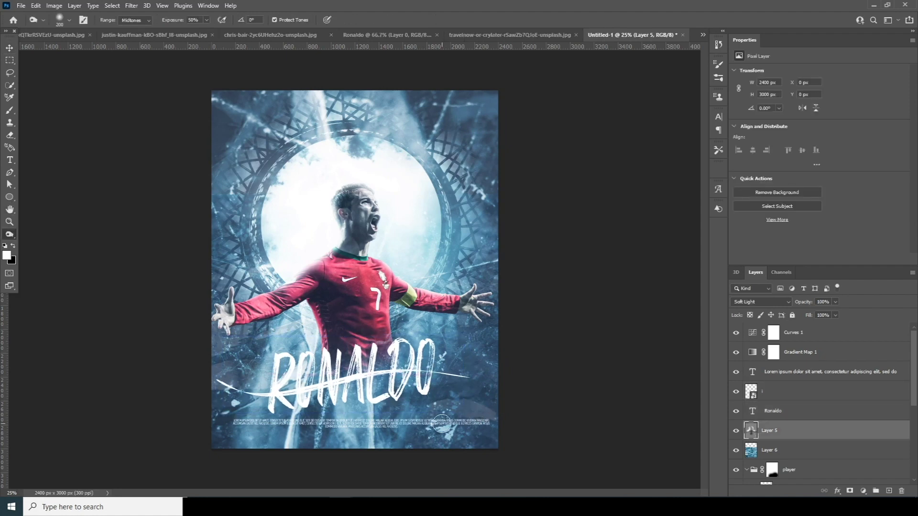
pyautogui.moveTo(313, 387)
pyautogui.mouseDown()
pyautogui.moveTo(492, 399)
pyautogui.moveTo(469, 392)
pyautogui.mouseUp()
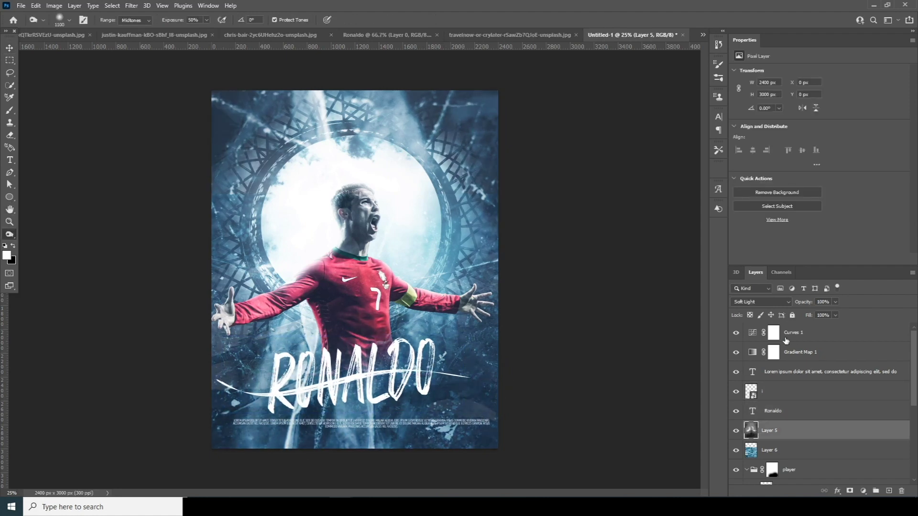
# - Stamp all visible layers into a new layer above Curves 1 and open the Camera Raw Filter on it
pyautogui.click(755, 334)
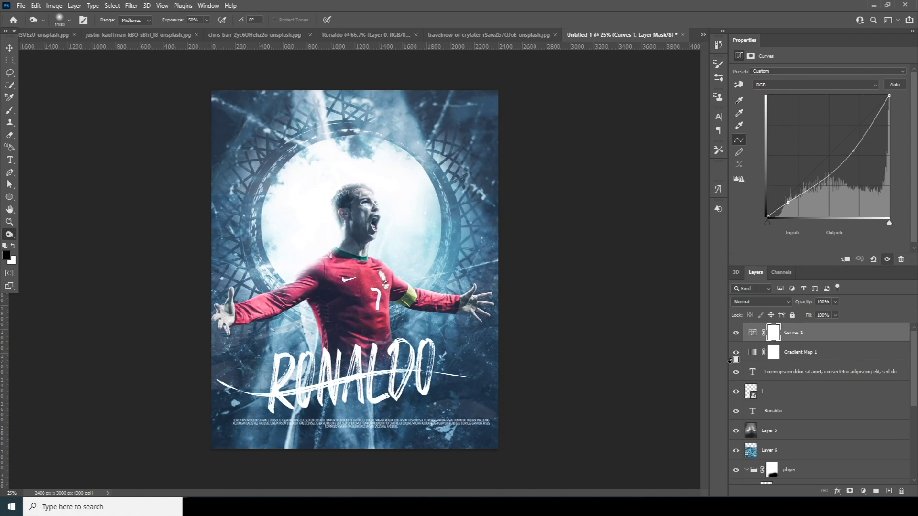
pyautogui.hotkey('ctrl', 'shift', 'alt', 'e')
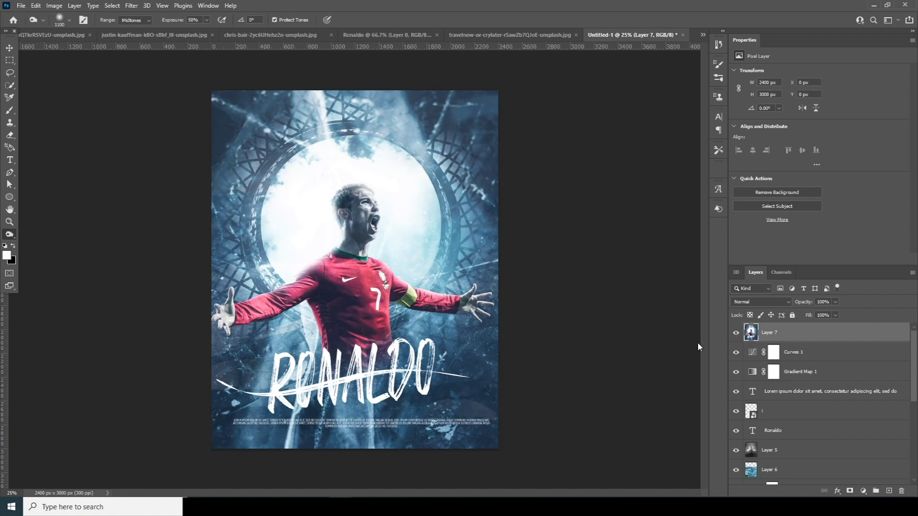
pyautogui.click(131, 5)
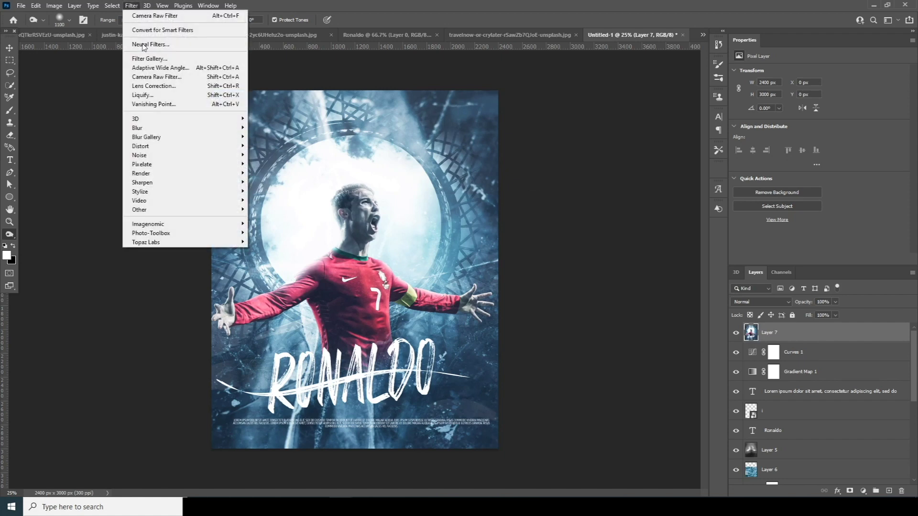
pyautogui.click(162, 77)
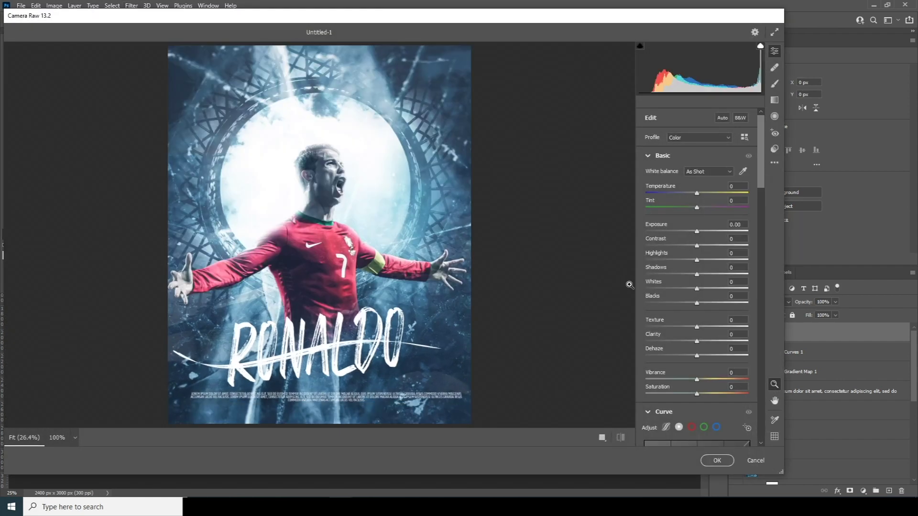
# - Raise the Clarity and Texture of the merged poster layer in Camera Raw
pyautogui.moveTo(763, 177); pyautogui.dragTo(764, 200)
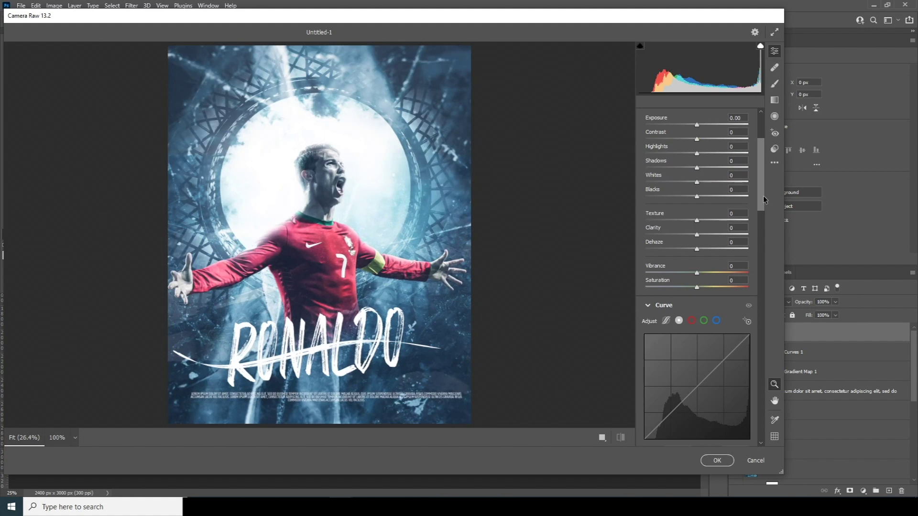
pyautogui.click(711, 235)
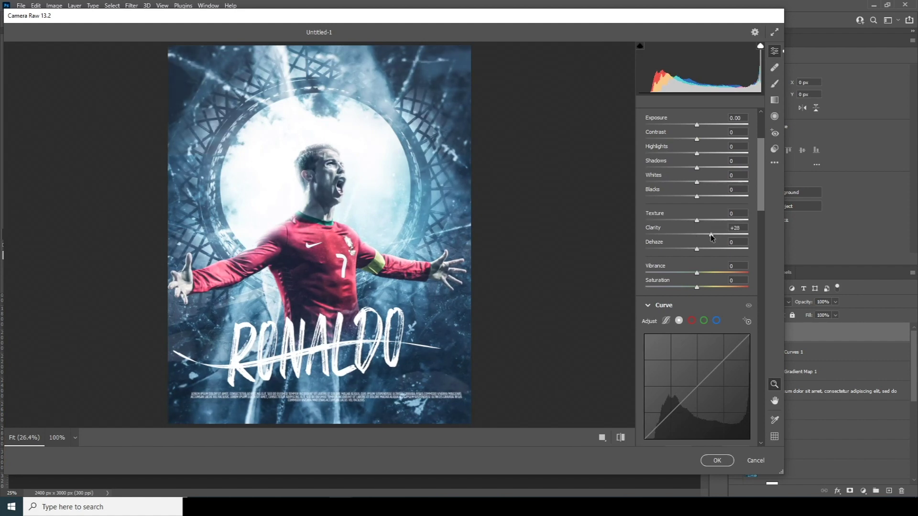
pyautogui.click(715, 235)
pyautogui.moveTo(706, 220); pyautogui.dragTo(719, 220)
# - Increase Noise Reduction and Color Noise Reduction for the merged layer in Camera Raw
pyautogui.moveTo(761, 198); pyautogui.dragTo(762, 283)
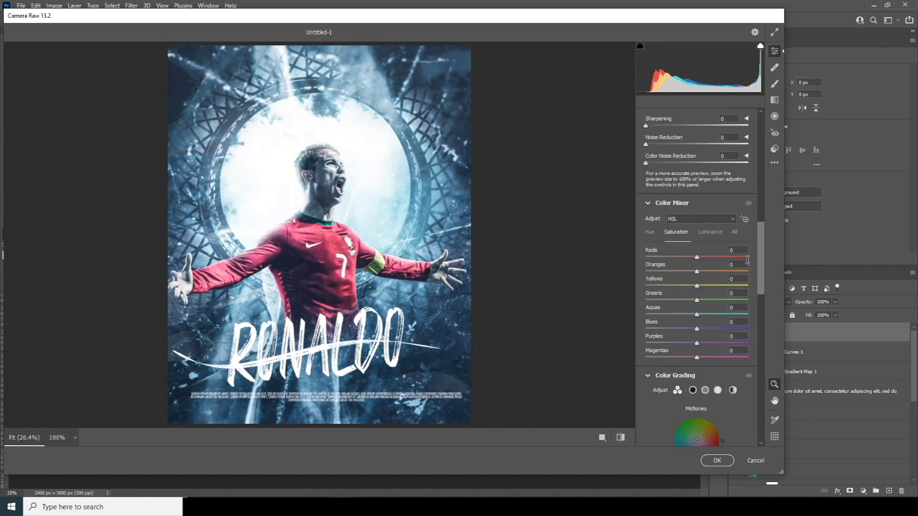
pyautogui.click(670, 163)
pyautogui.click(662, 144)
# - Set the Camera Raw Vignetting effect to -26 and Grain to 66, and apply the filter
pyautogui.moveTo(757, 278); pyautogui.dragTo(756, 411)
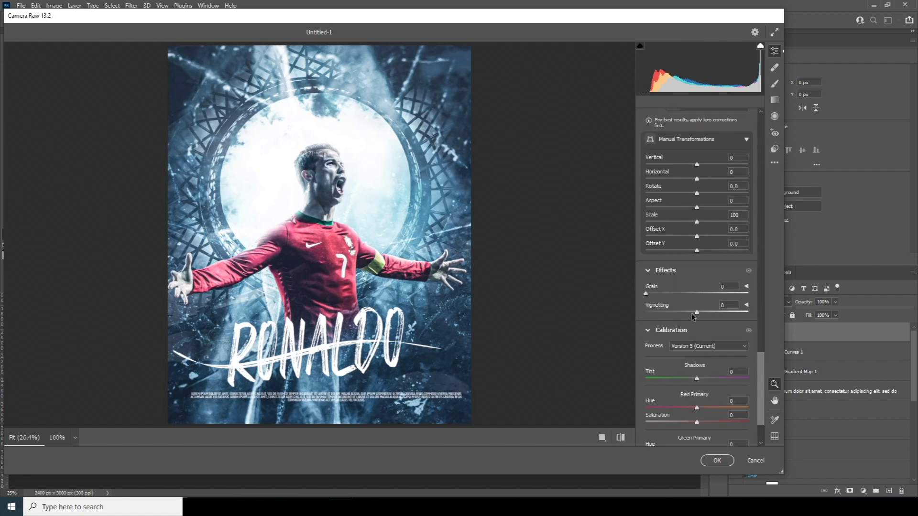
pyautogui.moveTo(697, 313); pyautogui.dragTo(682, 293)
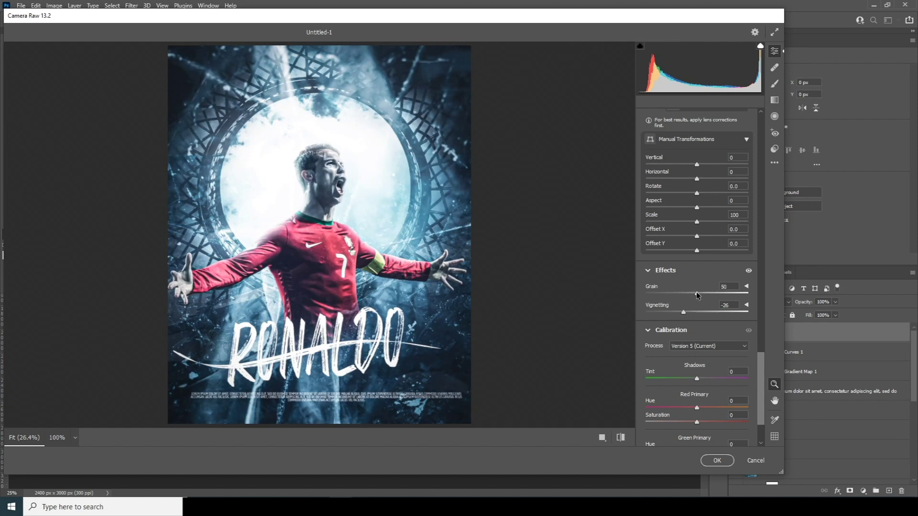
pyautogui.moveTo(711, 291); pyautogui.dragTo(713, 292)
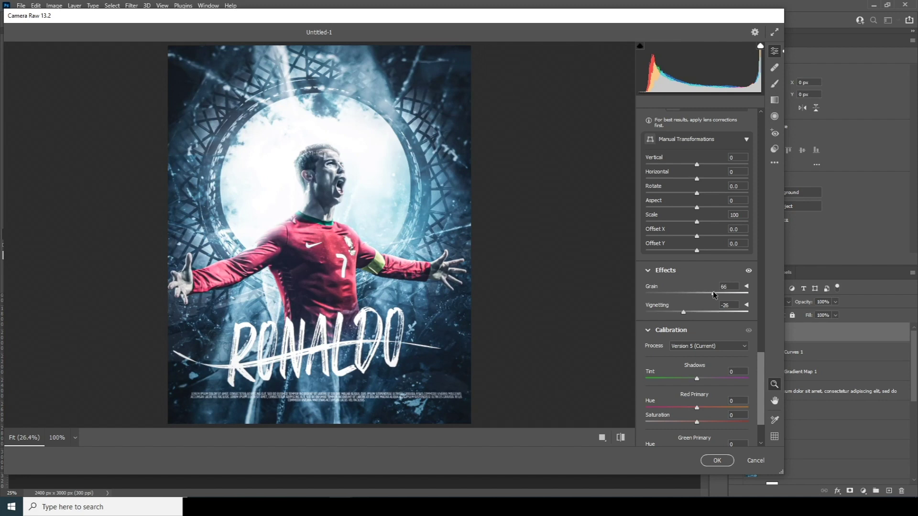
pyautogui.click(716, 461)
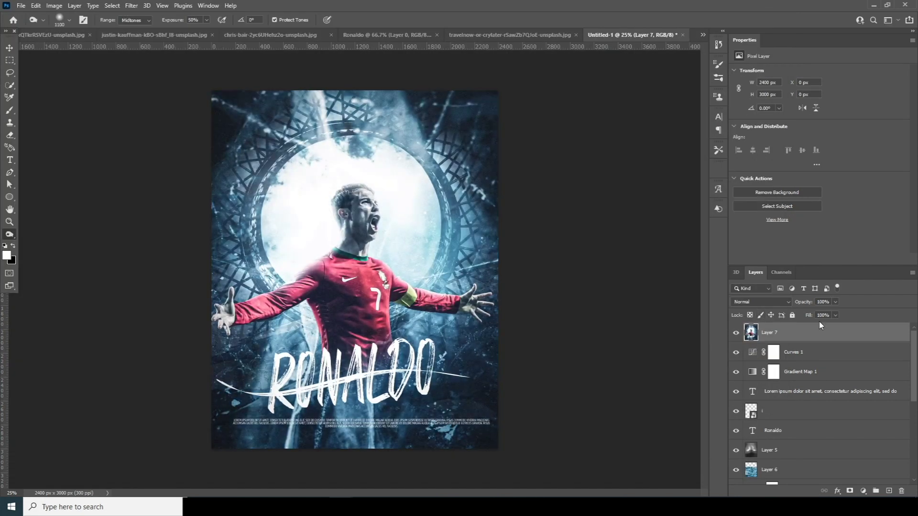
# - Lower the opacity of the filtered Layer 7 to 59%
pyautogui.click(836, 302)
pyautogui.moveTo(826, 314); pyautogui.dragTo(819, 315)
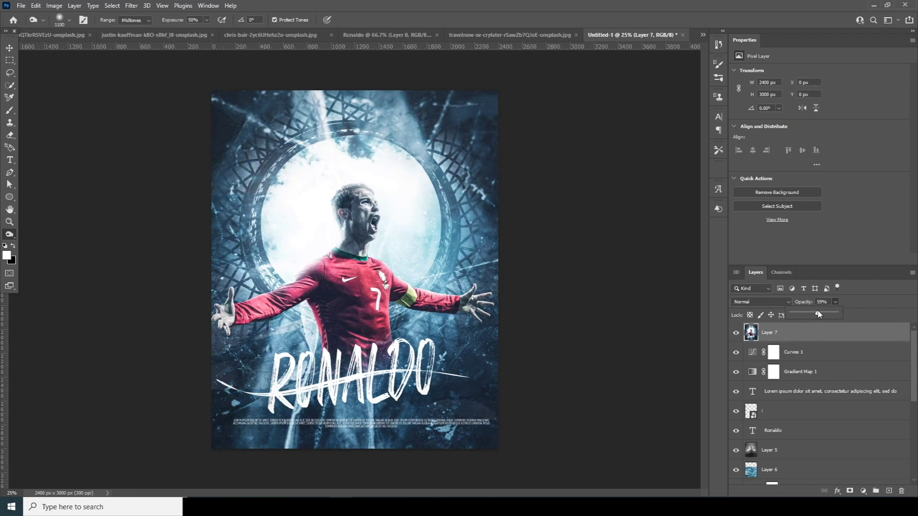